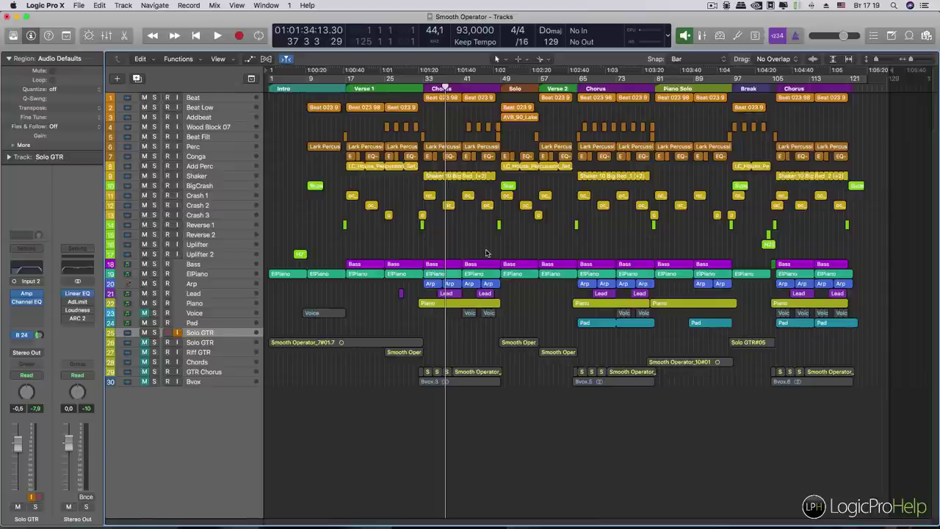
Step: Open the audio device preferences and check the I/O Buffer Size choices, leaving 512 samples selected
click(45, 5)
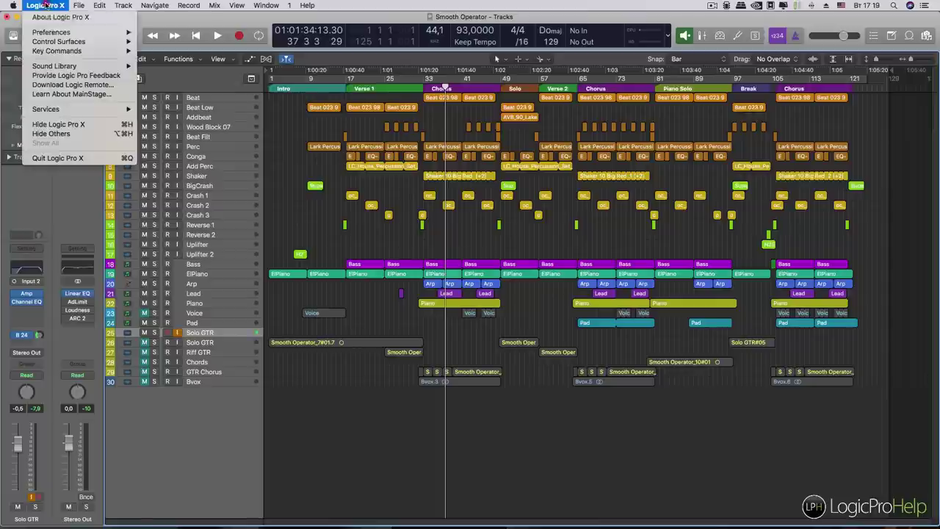
mouse_move(64, 33)
click(169, 42)
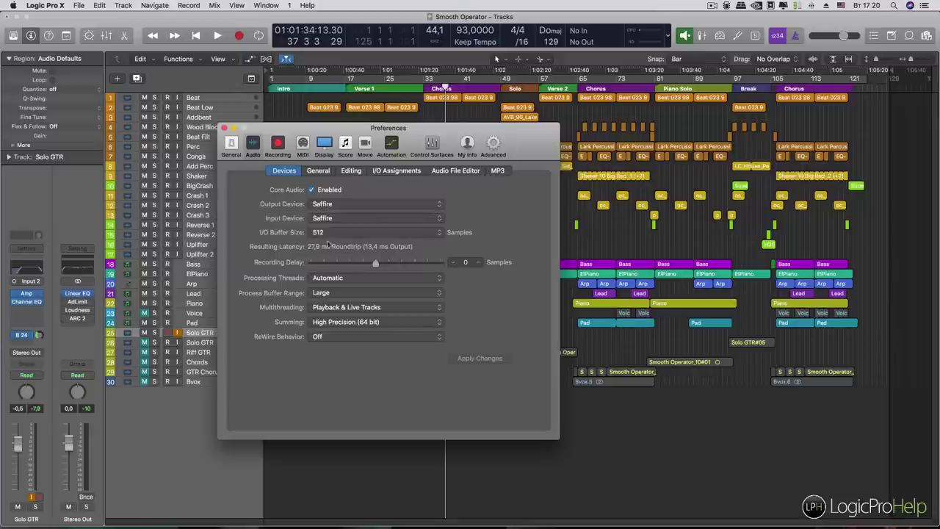
mouse_move(313, 252)
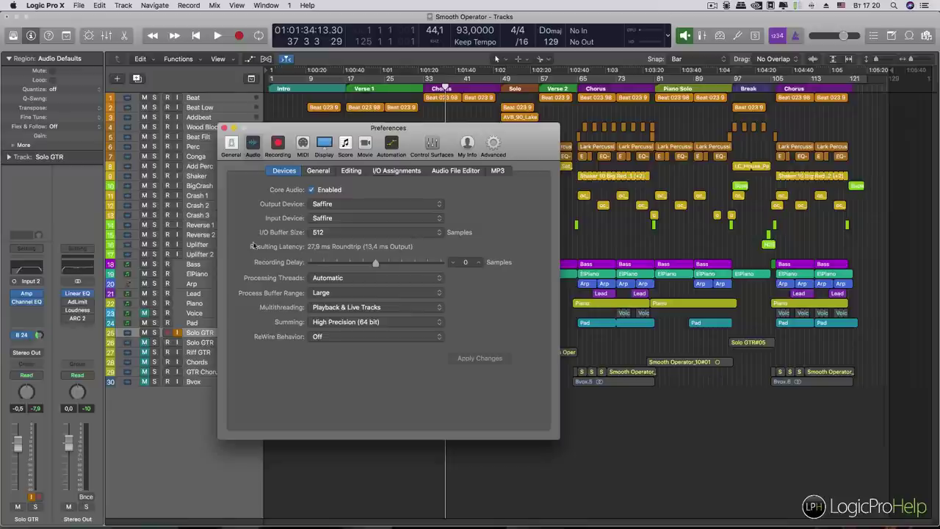
click(331, 234)
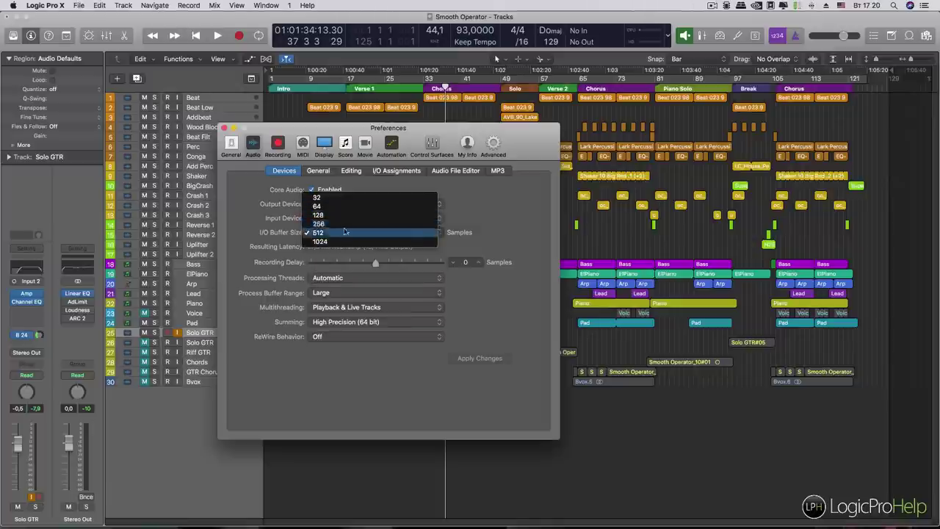
click(331, 232)
click(225, 129)
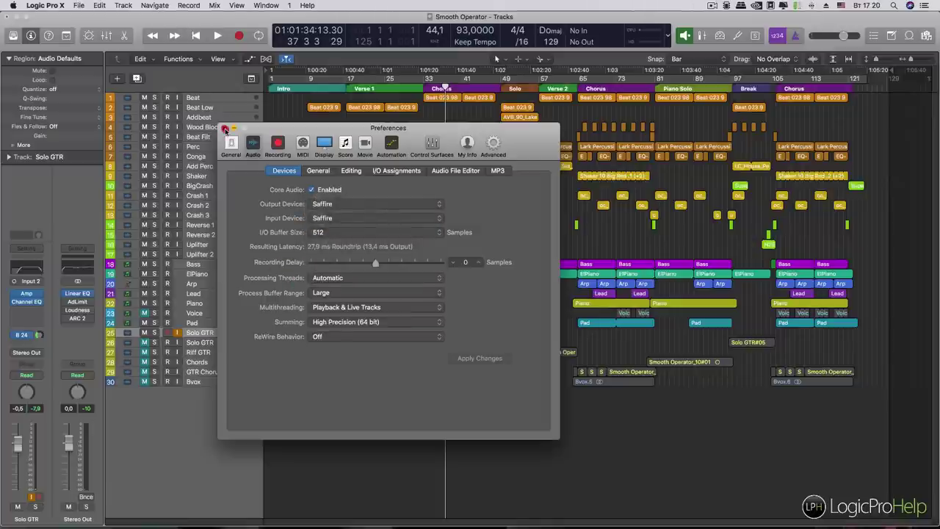
Step: Review the smaller I/O Buffer Size options such as 32 and 64 without changing the setting, and close the preferences
click(335, 233)
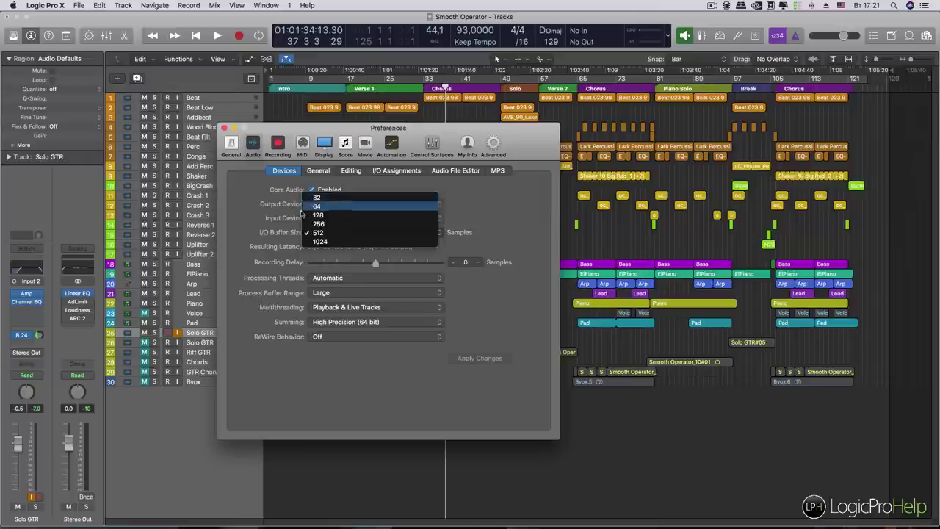
click(276, 220)
click(317, 233)
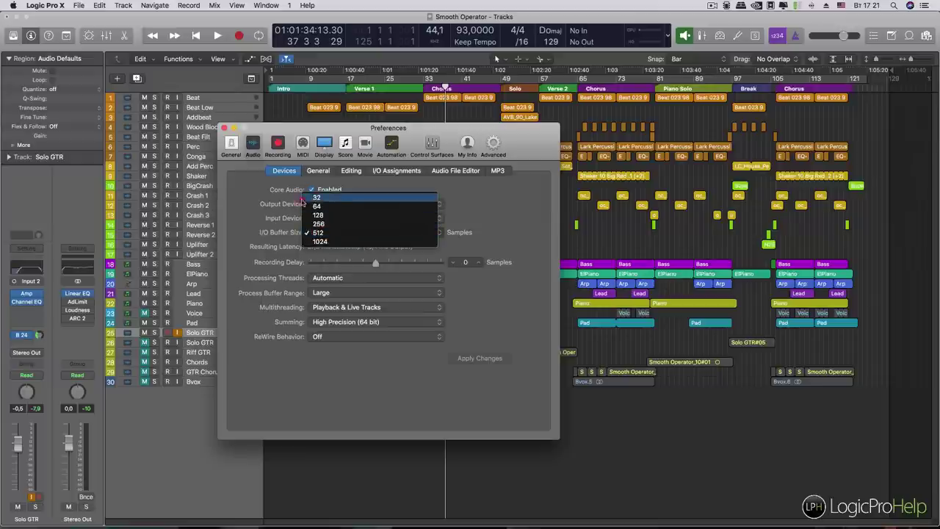
click(295, 206)
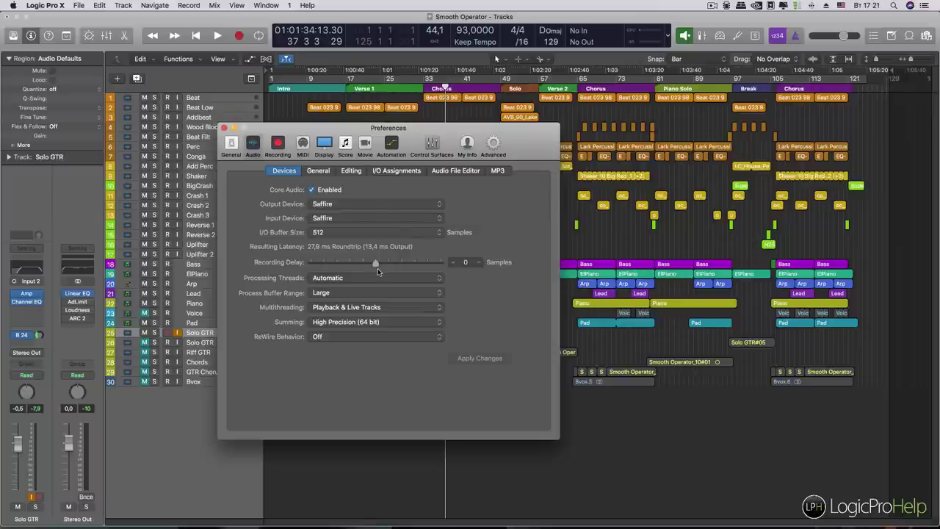
click(226, 129)
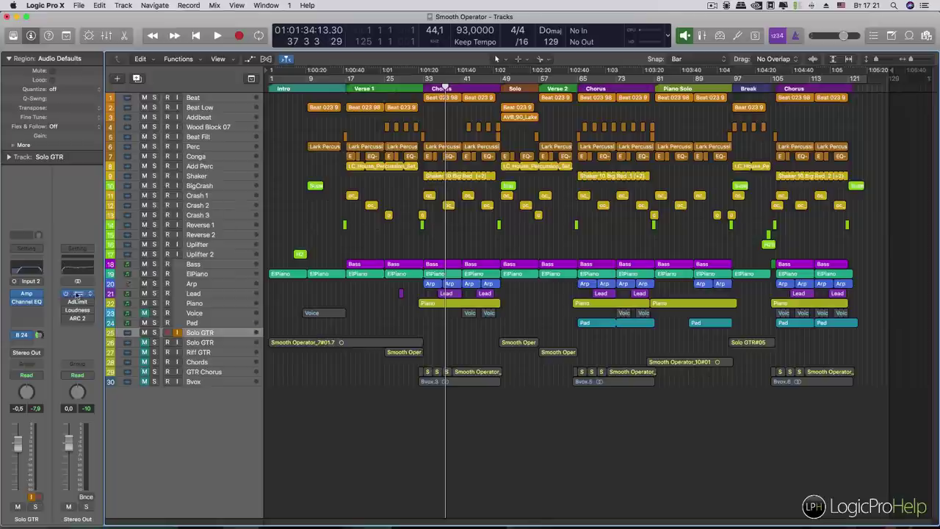
Step: Inspect the Loudness Meter plug-in on the Stereo Out channel, moving its window over the arrangement before closing it
mouse_move(92, 303)
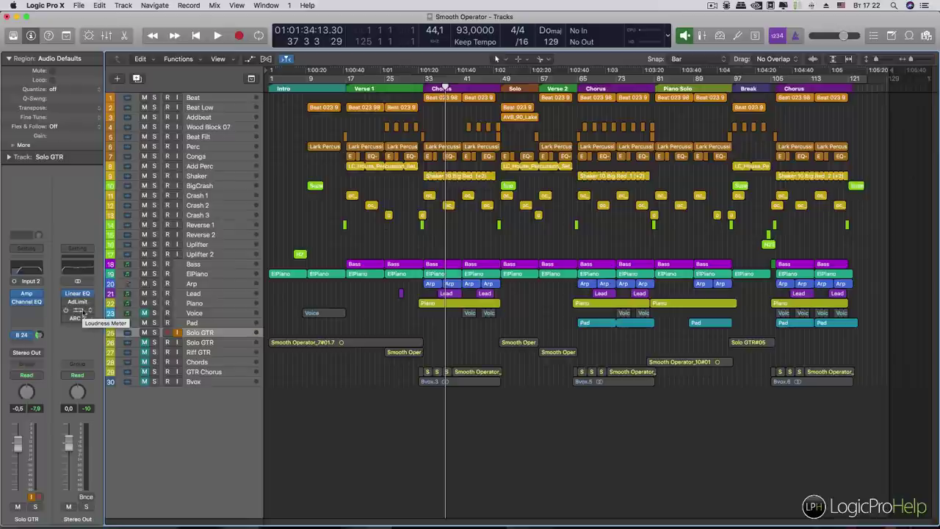
click(77, 312)
drag(133, 36, 506, 171)
drag(432, 162, 436, 127)
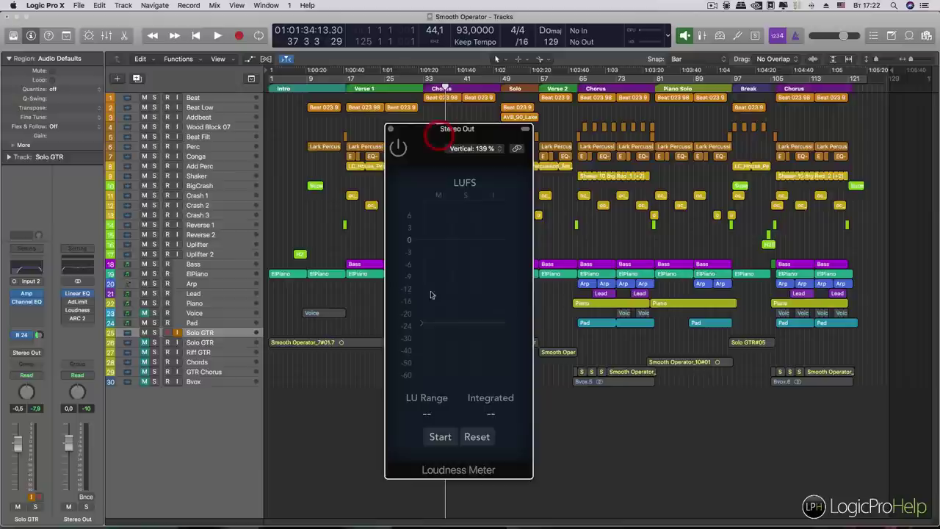
click(390, 128)
Step: Move the playhead to bar 43 within the first Chorus
mouse_move(30, 295)
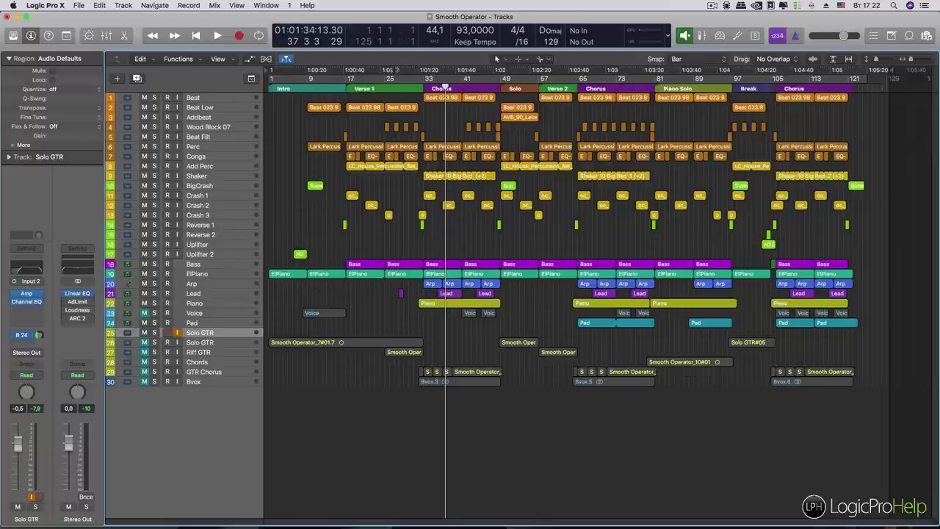
click(342, 73)
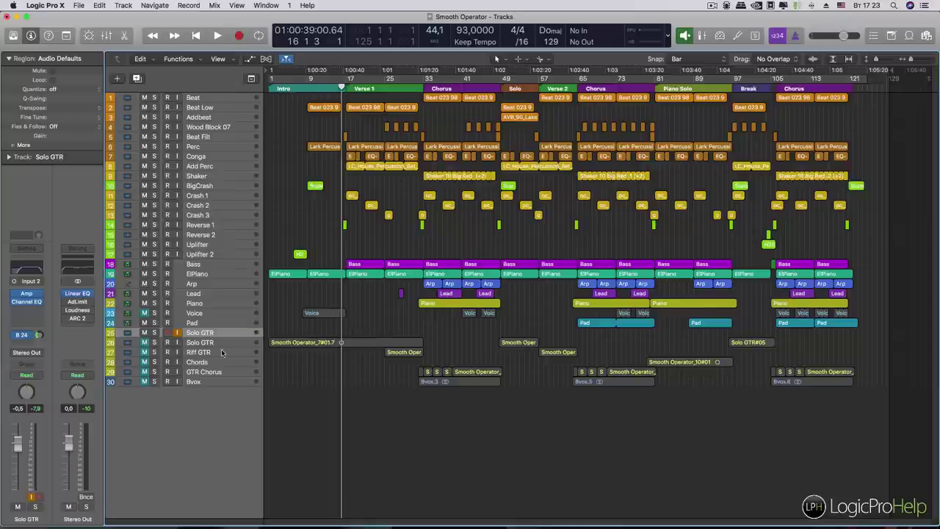
click(466, 89)
drag(467, 94, 471, 119)
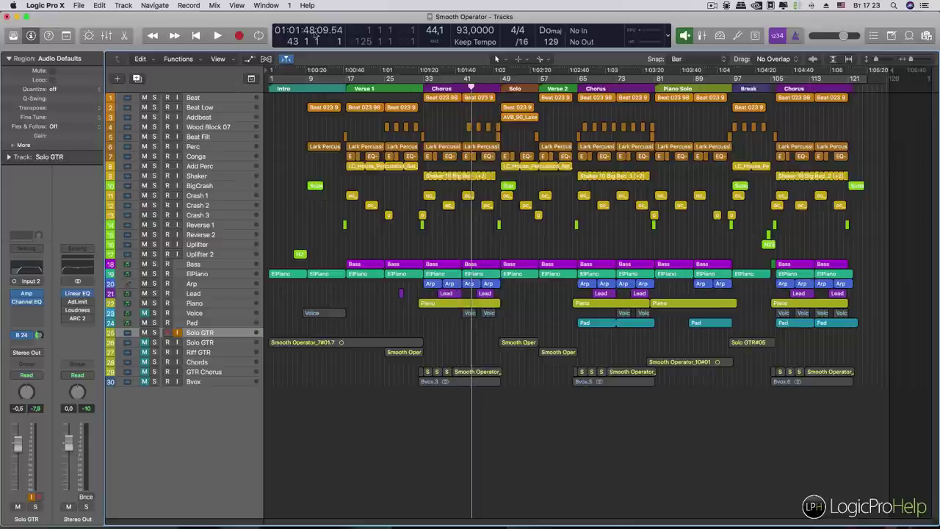
Step: Select the input-monitored Solo GTR track, inspect its Amp Designer plug-in, and close the plug-in window
click(235, 334)
click(166, 333)
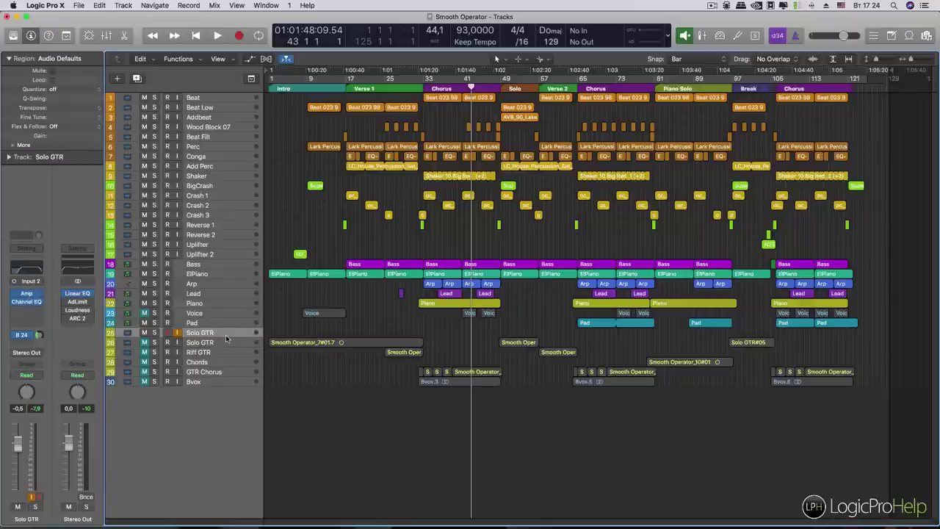
click(26, 294)
drag(291, 51, 460, 131)
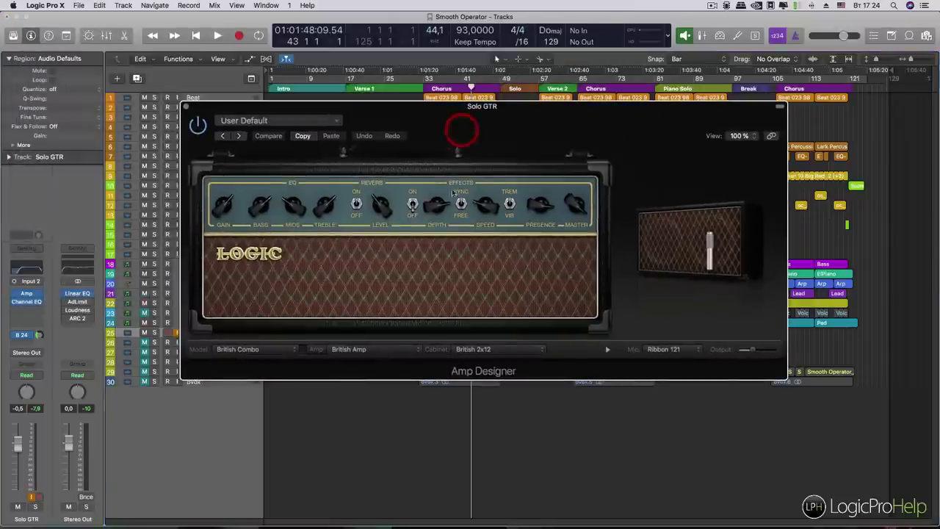
click(186, 106)
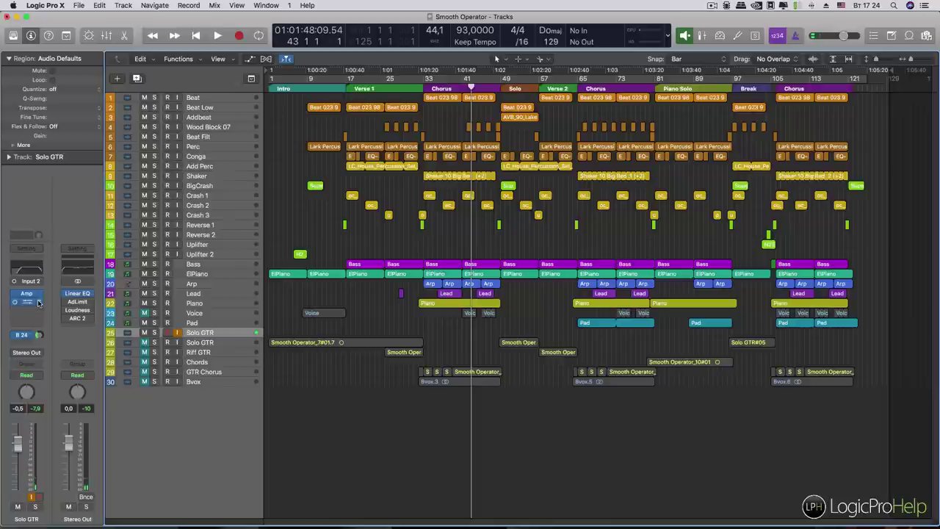
Step: Play the project from the start of Verse 1 at bar 17 and stop after a few bars
click(423, 88)
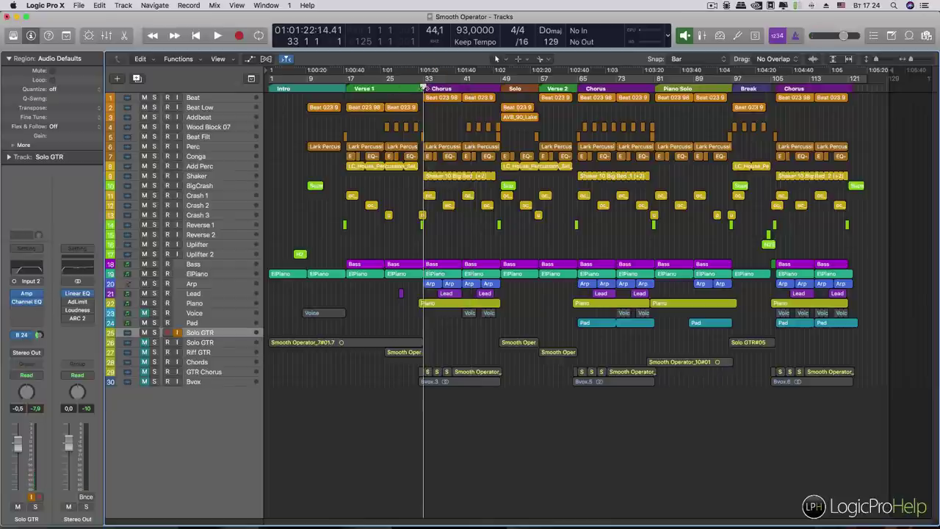
click(345, 88)
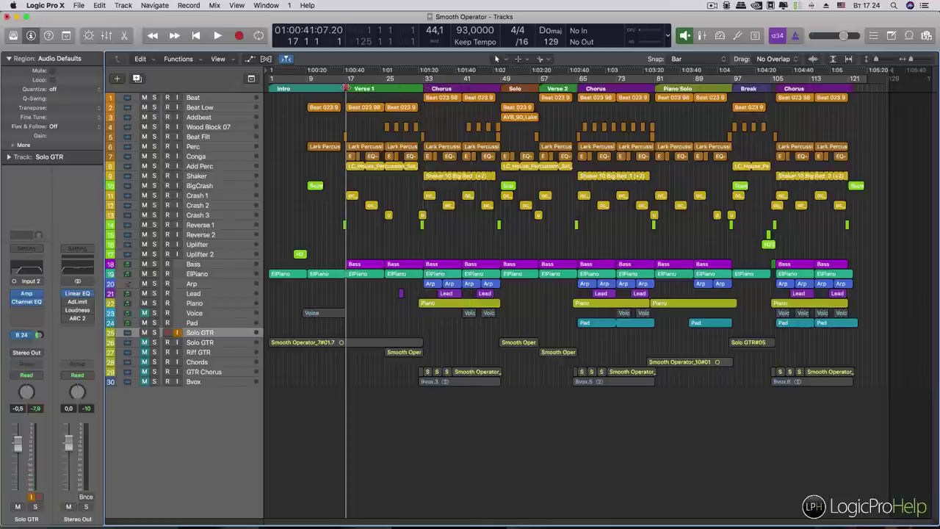
key(space)
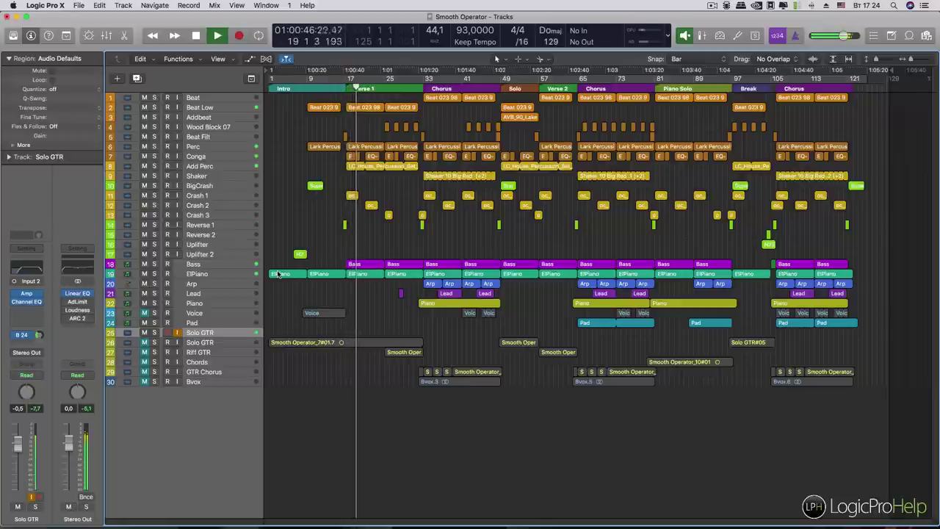
key(space)
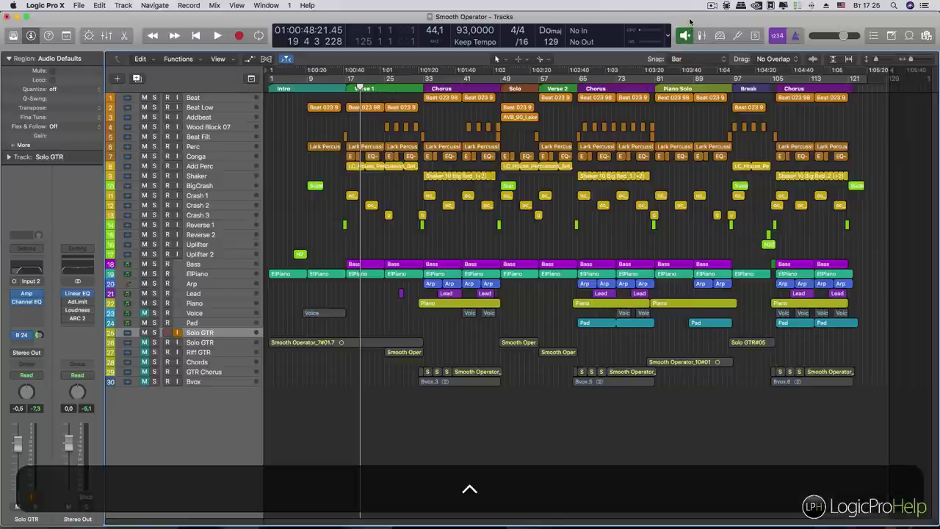
Step: Open the control bar customization, check that Low Latency Mode is enabled under Modes and Functions, and accept it
right_click(673, 36)
click(673, 31)
ctrl+click(672, 31)
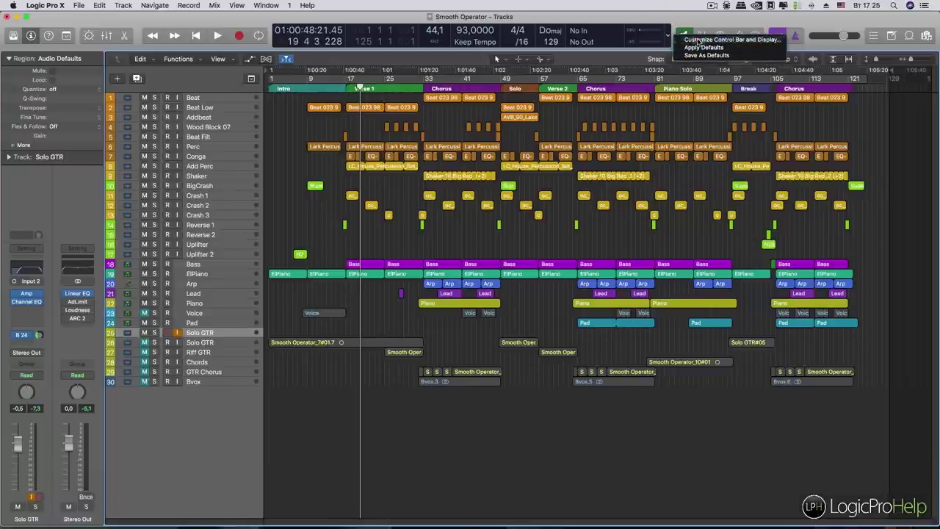
click(698, 40)
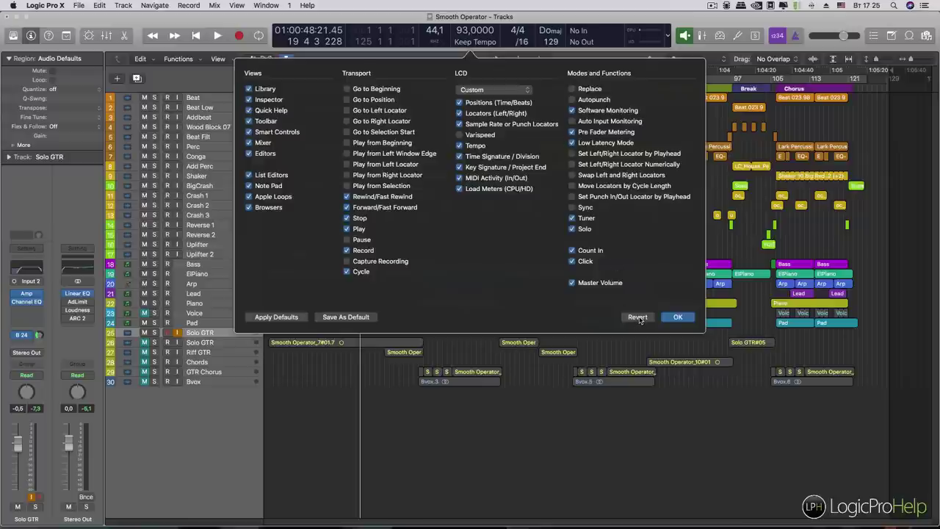
key(Return)
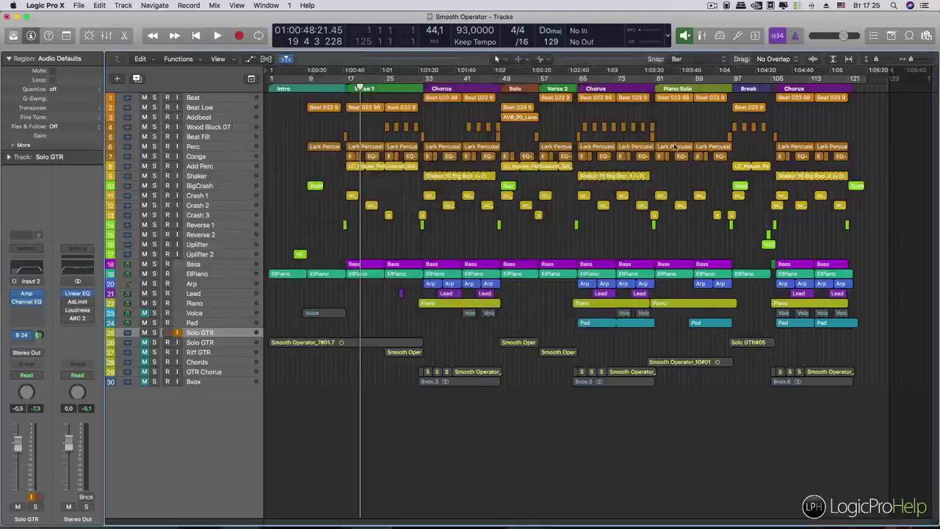
Step: Enable Low Latency Mode in the general audio preferences and close the preferences
click(52, 5)
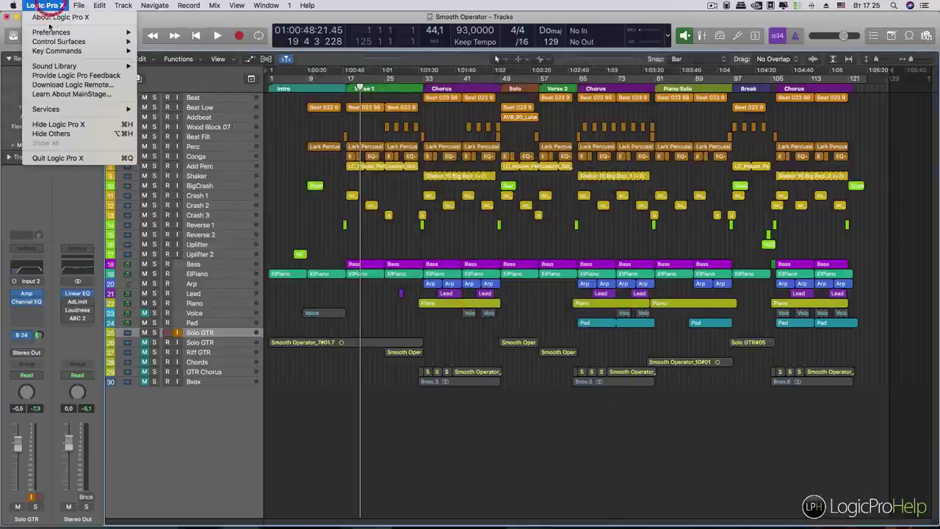
mouse_move(53, 32)
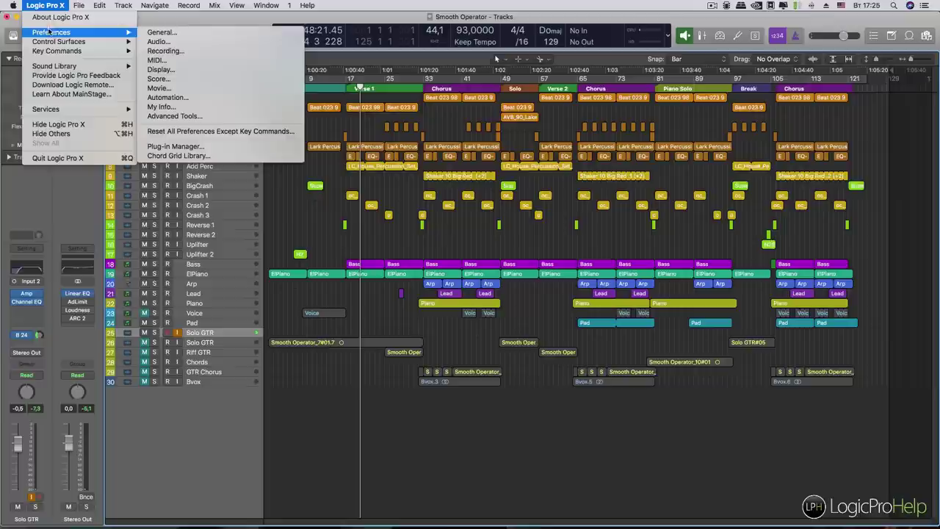
click(163, 43)
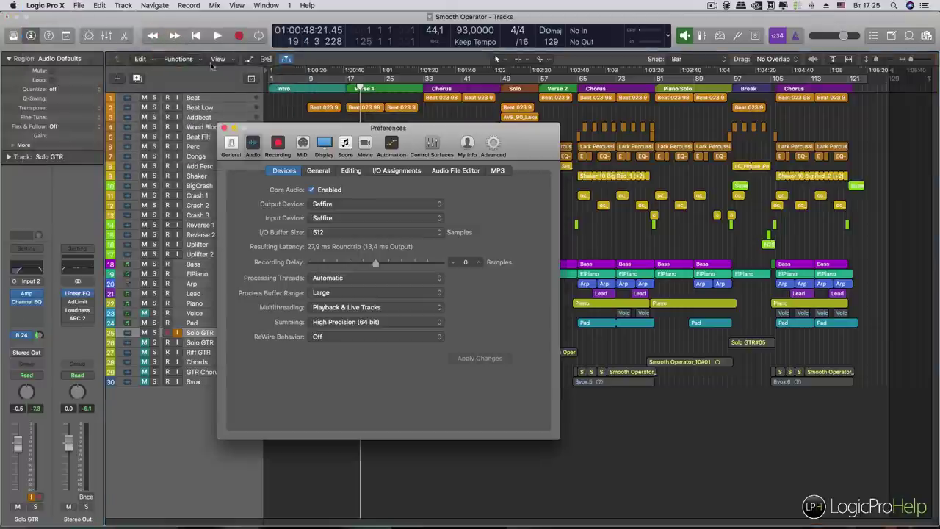
click(318, 171)
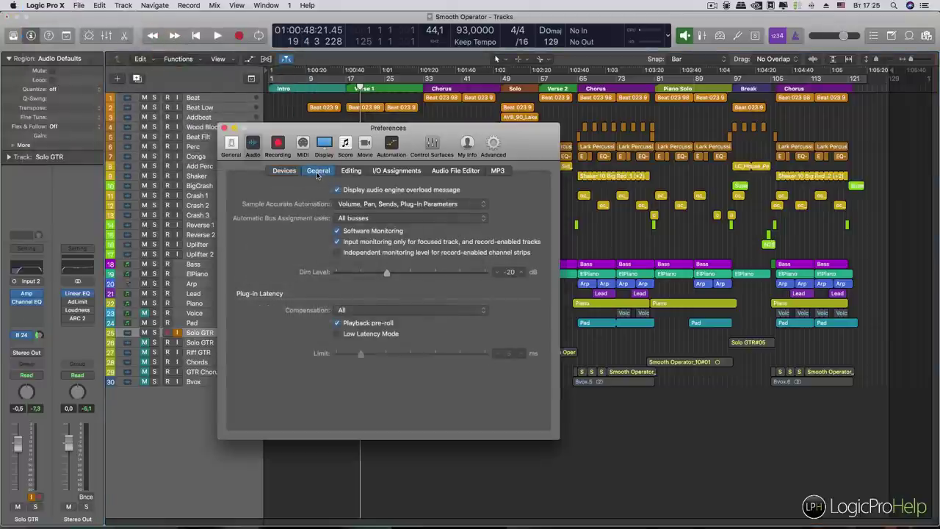
click(338, 335)
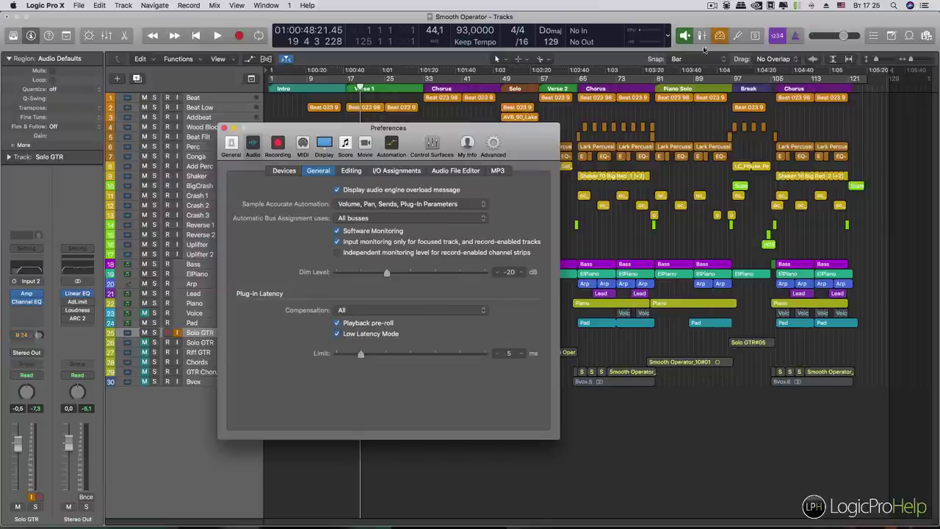
click(225, 128)
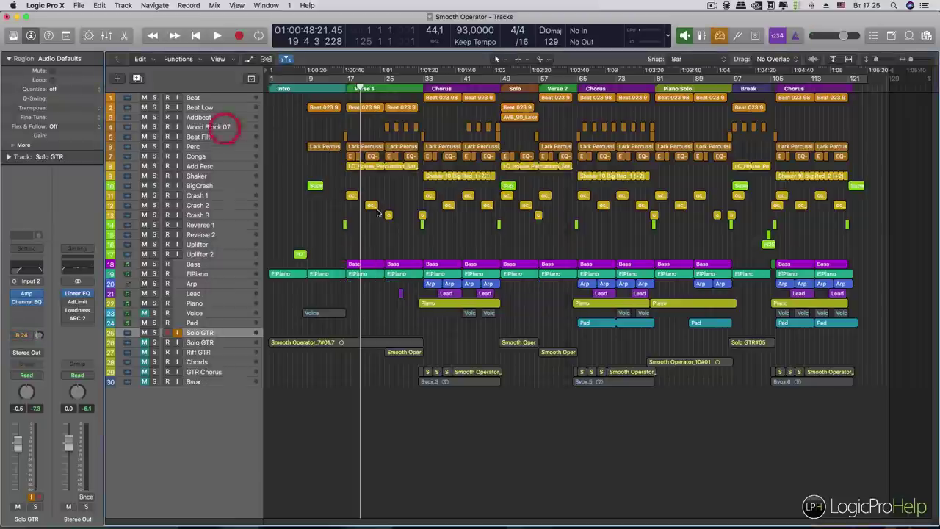
Step: Switch Low Latency Mode off and on again to compare monitoring on the Solo GTR track, and place the playhead at bar 32
click(721, 36)
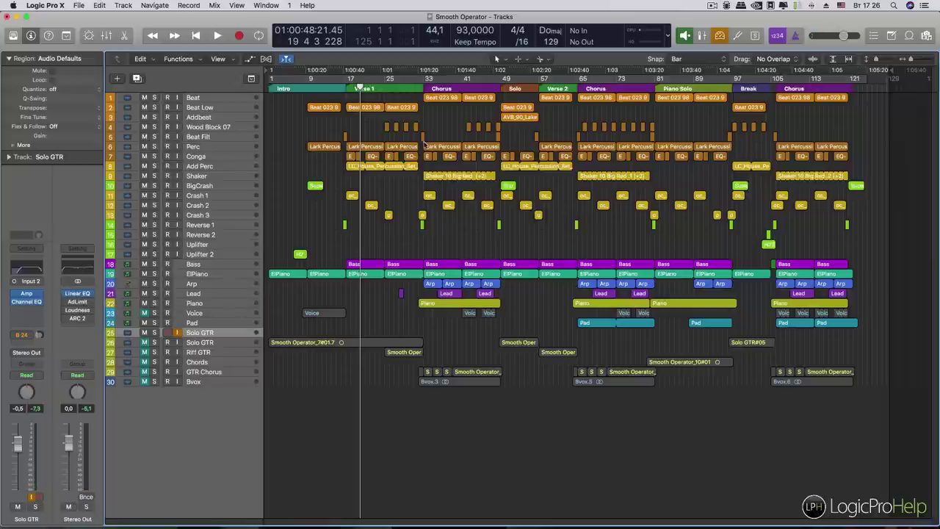
drag(359, 88, 424, 87)
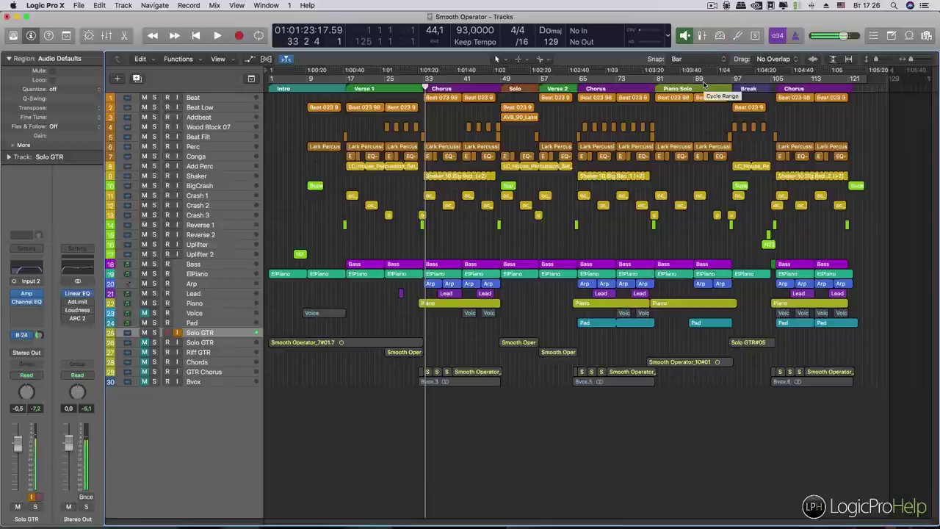
click(722, 35)
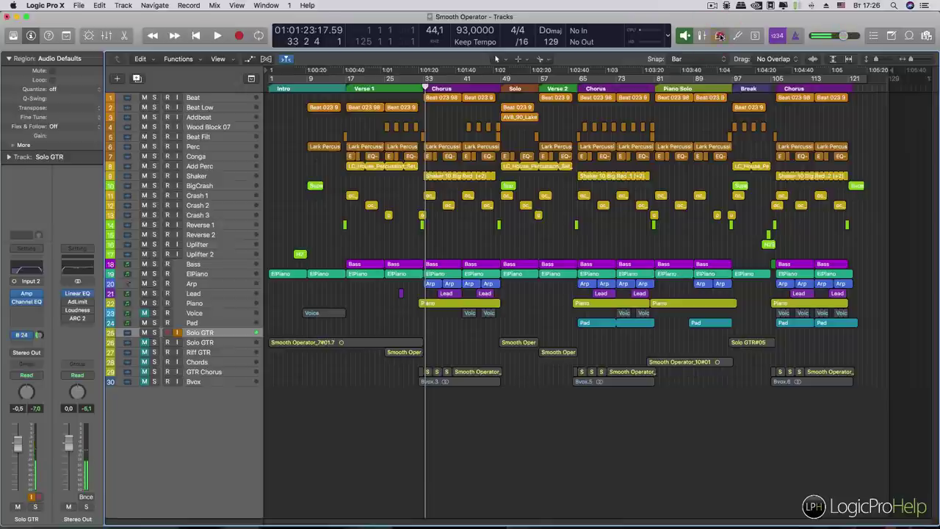
click(215, 335)
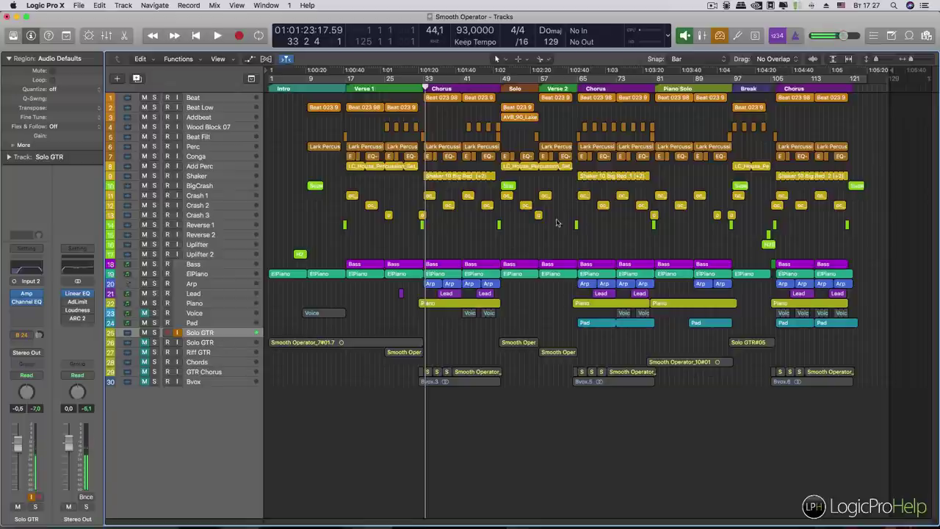
click(418, 87)
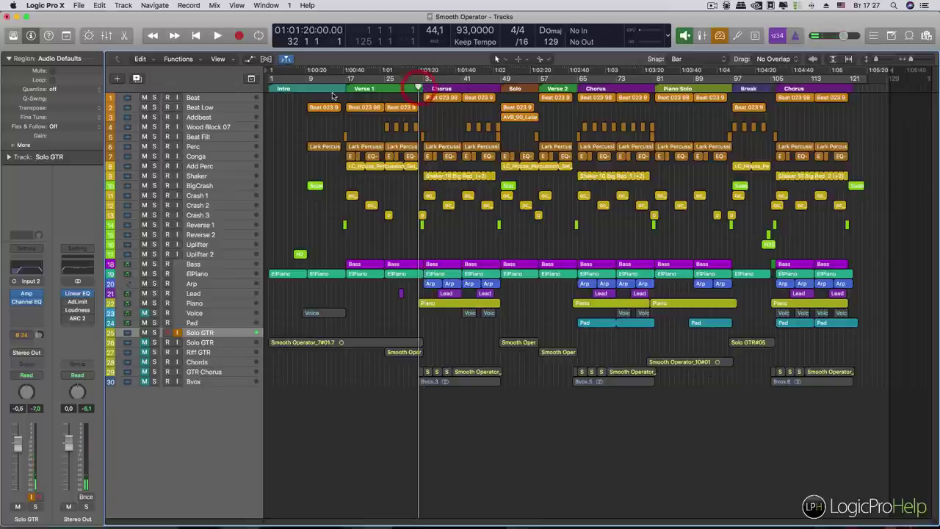
Step: Arm track 25, Solo GTR, for recording and record a guitar take from bar 15 to bar 33
click(337, 89)
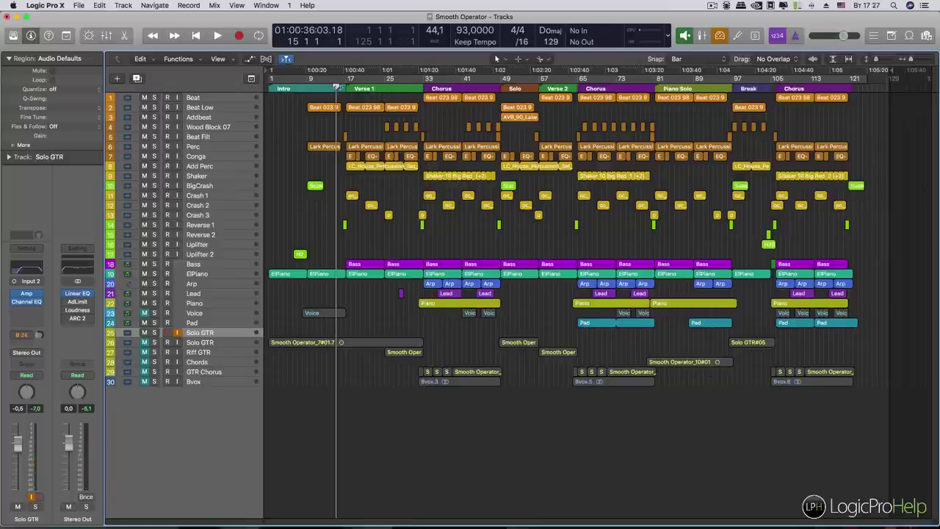
click(168, 332)
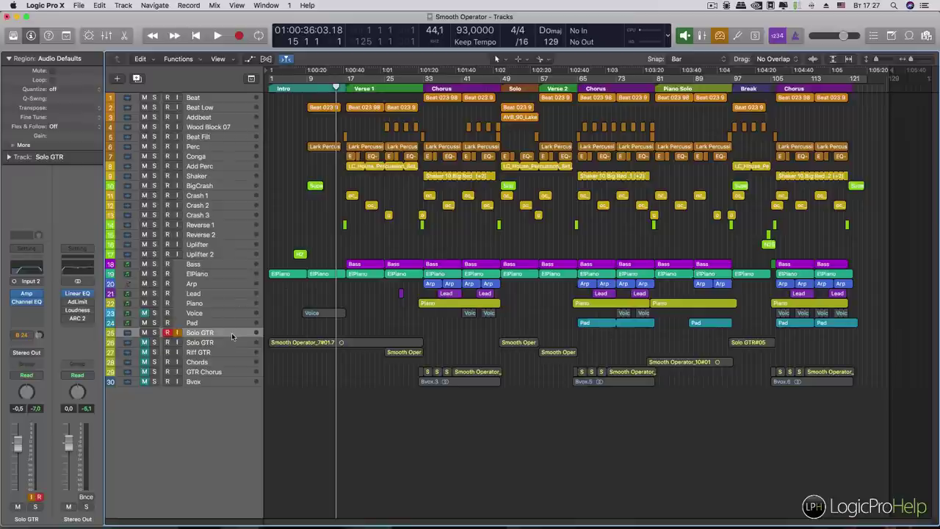
key(r)
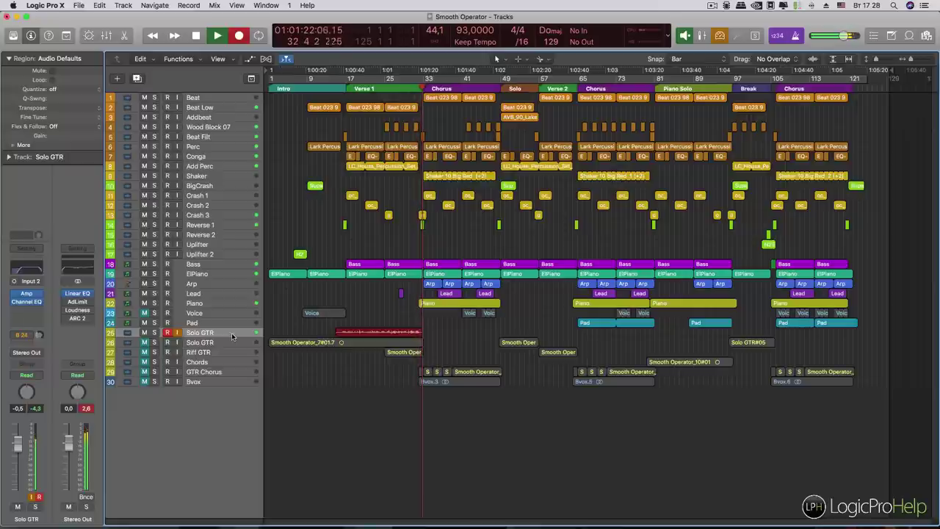
key(space)
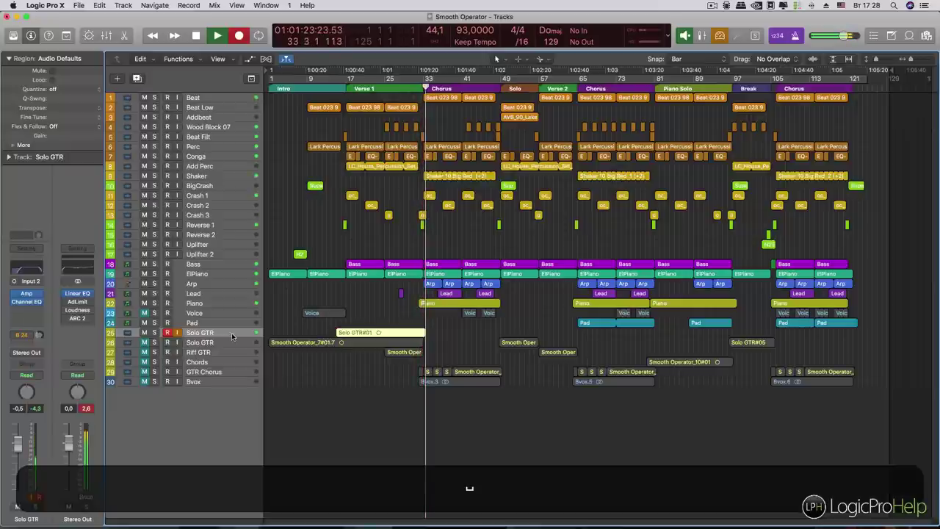
Step: Enlarge the track height to inspect the waveform of the newly recorded Solo GTR region, moving the playhead to bar 26
click(414, 84)
click(886, 61)
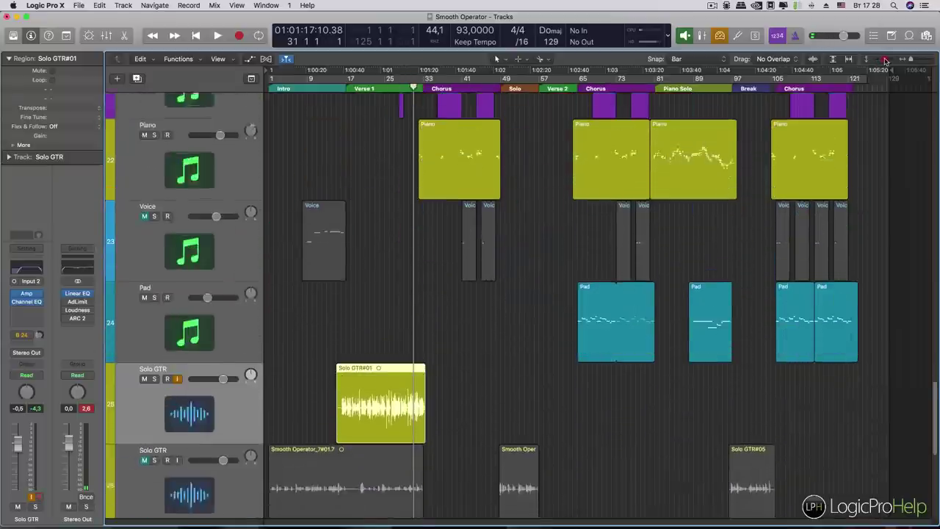
click(886, 61)
click(345, 84)
drag(344, 91, 388, 107)
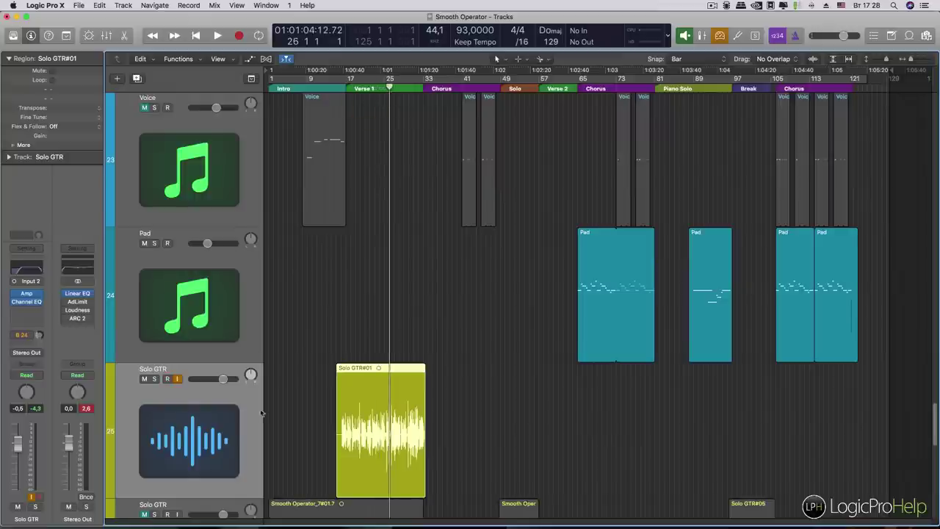
Step: Turn off Low Latency Mode and software monitoring, and play back the Solo GTR take from bar 17 to bar 22
click(294, 401)
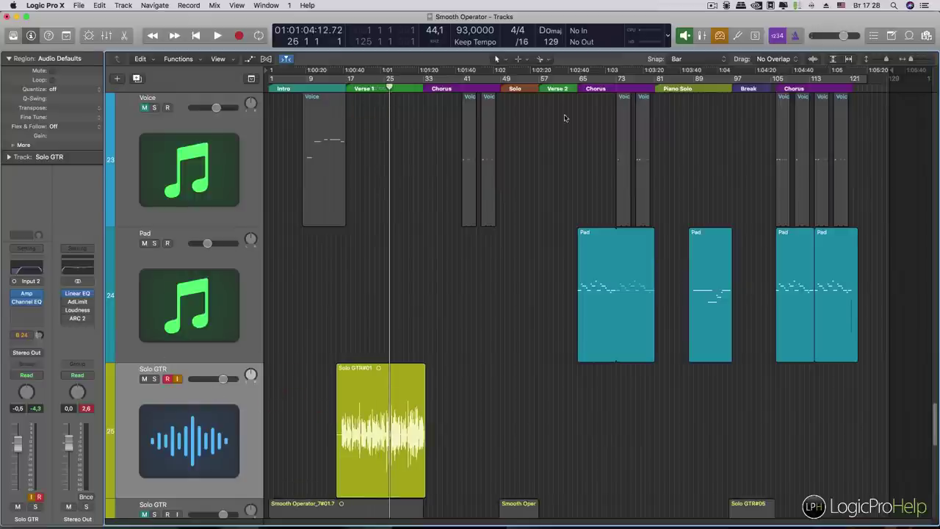
click(686, 35)
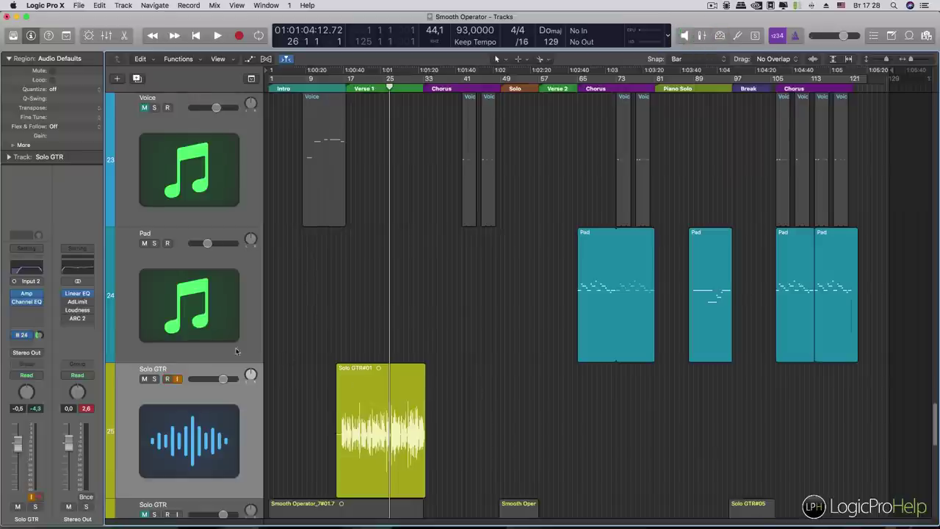
click(348, 88)
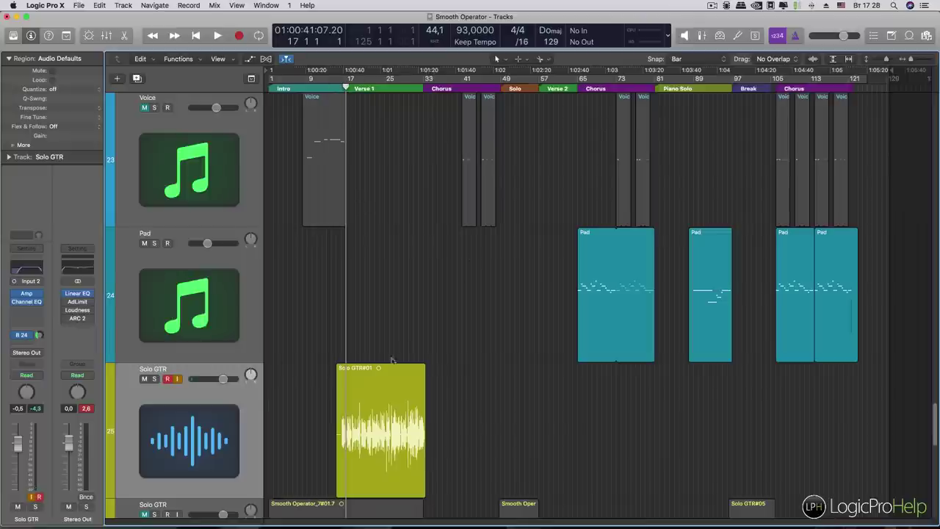
key(space)
scroll(245, 404, down, 1)
click(245, 404)
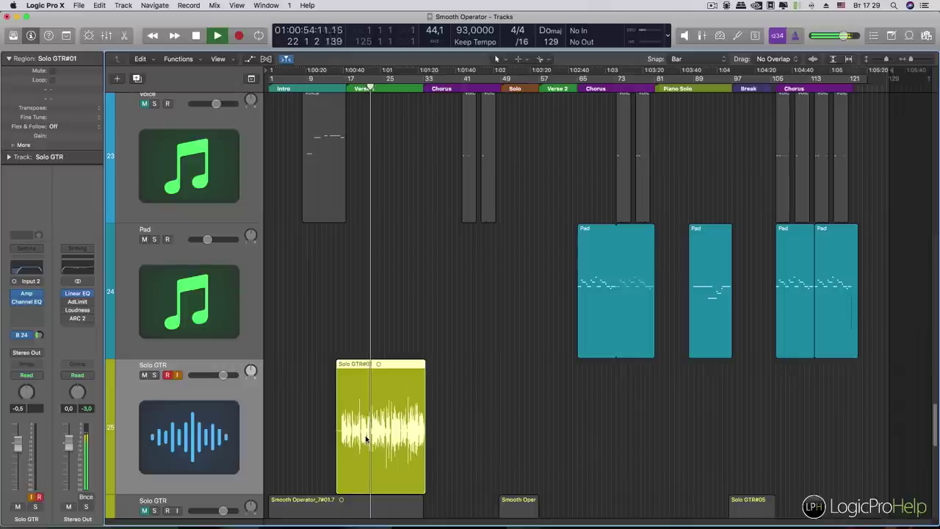
key(space)
Step: Reduce the track height and look over the arrangement from the percussion tracks down to the selected Solo GTR track
scroll(413, 419, up, 15)
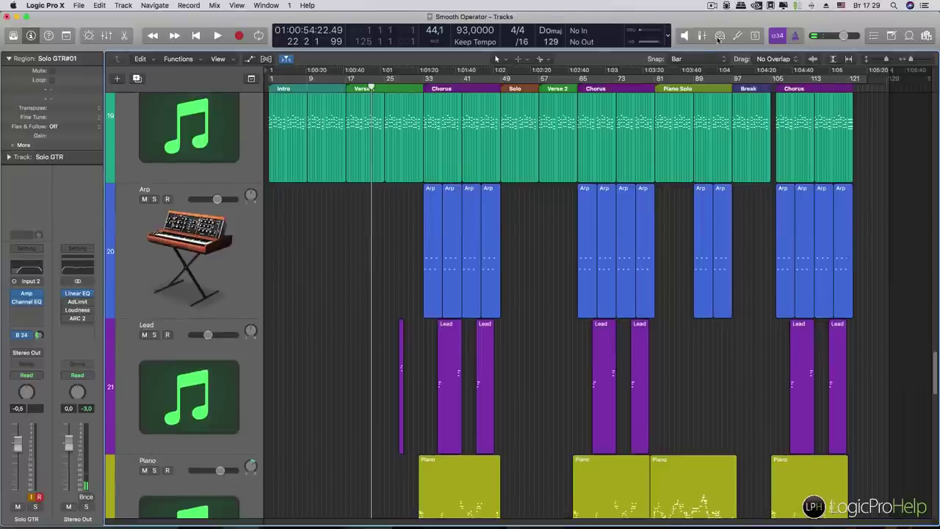
click(887, 59)
click(887, 59)
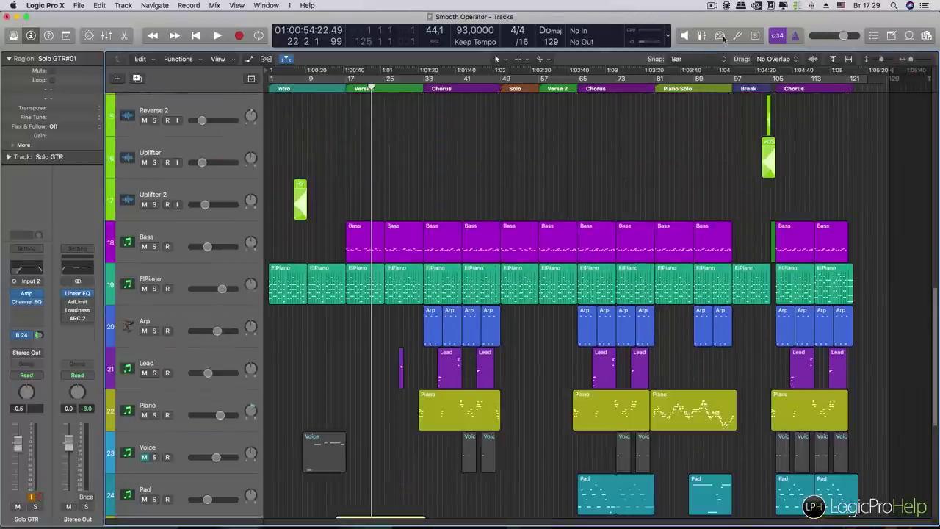
scroll(606, 220, down, 6)
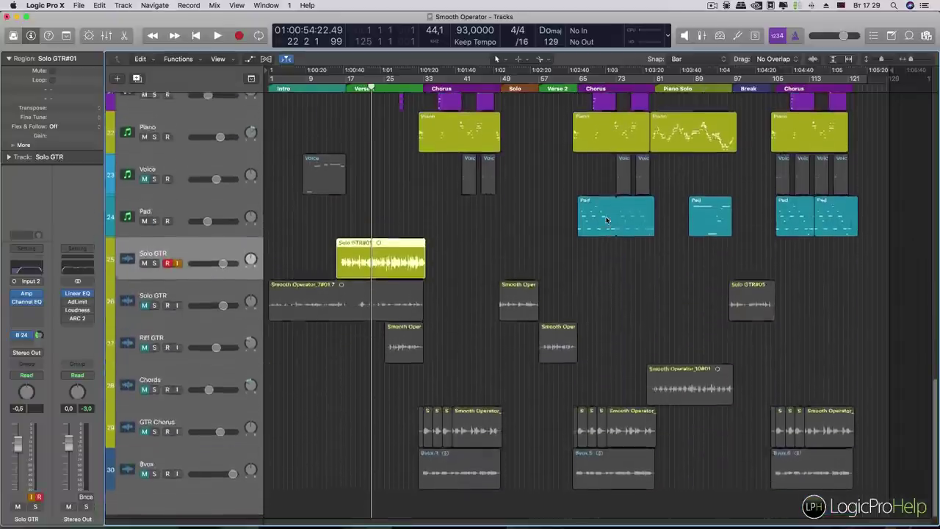
scroll(607, 220, up, 15)
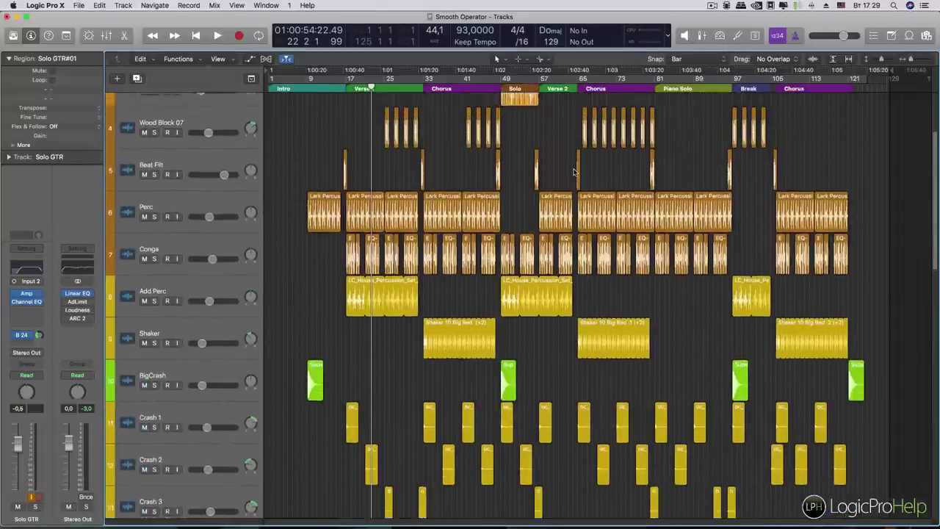
scroll(574, 172, down, 15)
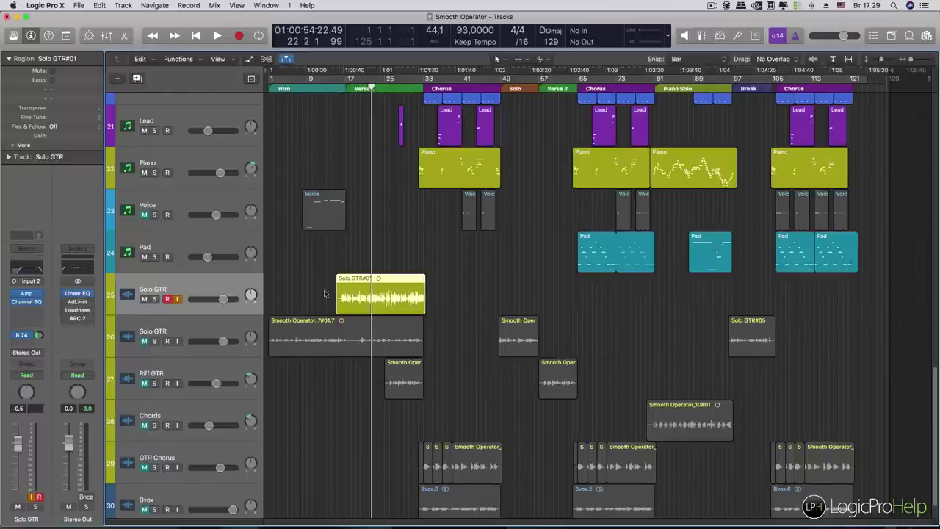
scroll(213, 279, up, 1)
click(212, 280)
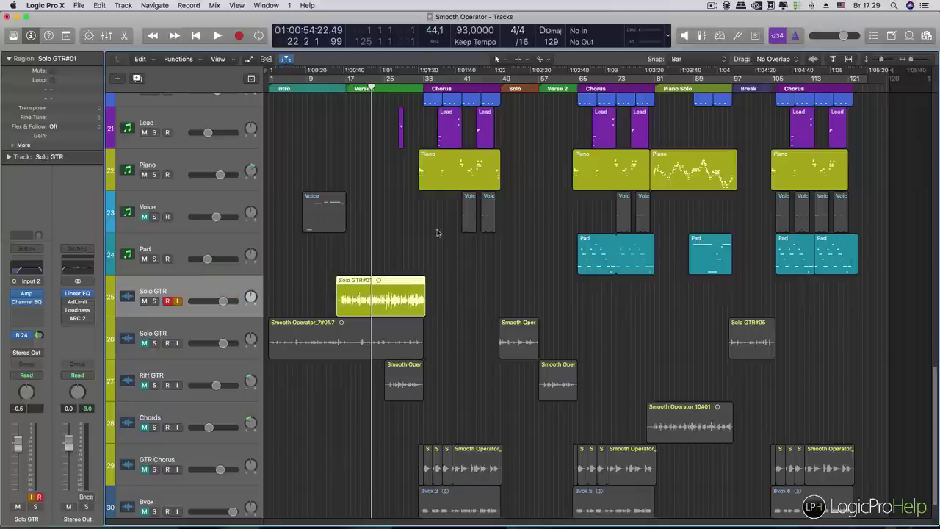
click(194, 288)
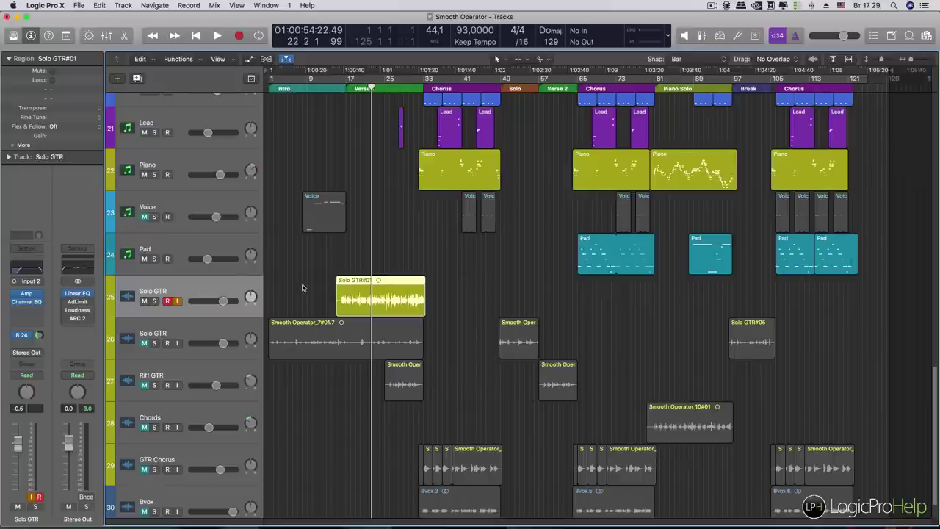
Step: Review the whole track list again, from Beat down to Bvox, and return to the Solo GTR track
scroll(306, 288, up, 10)
scroll(306, 289, up, 8)
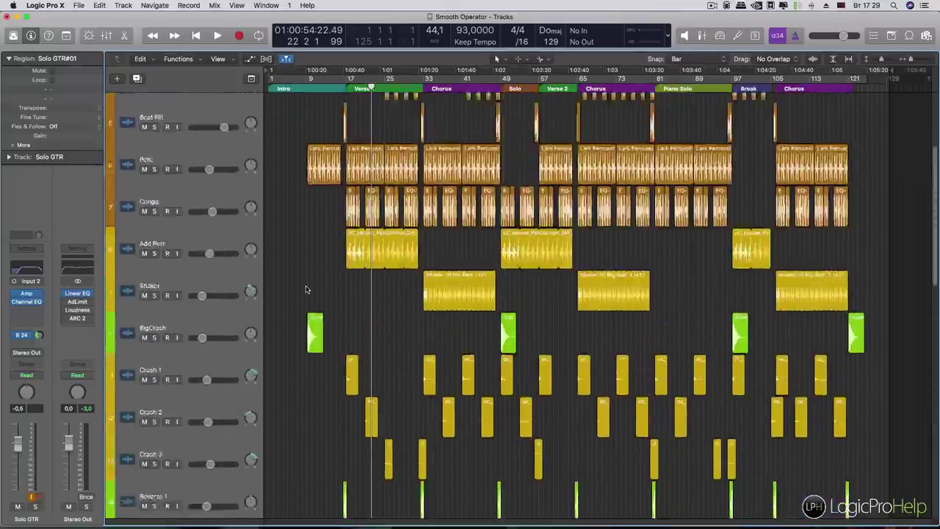
scroll(307, 288, down, 18)
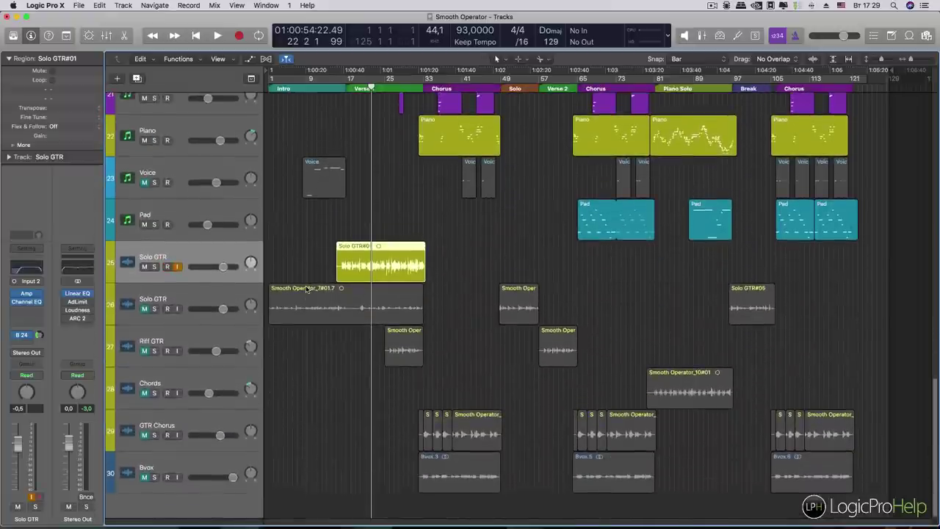
scroll(308, 289, up, 7)
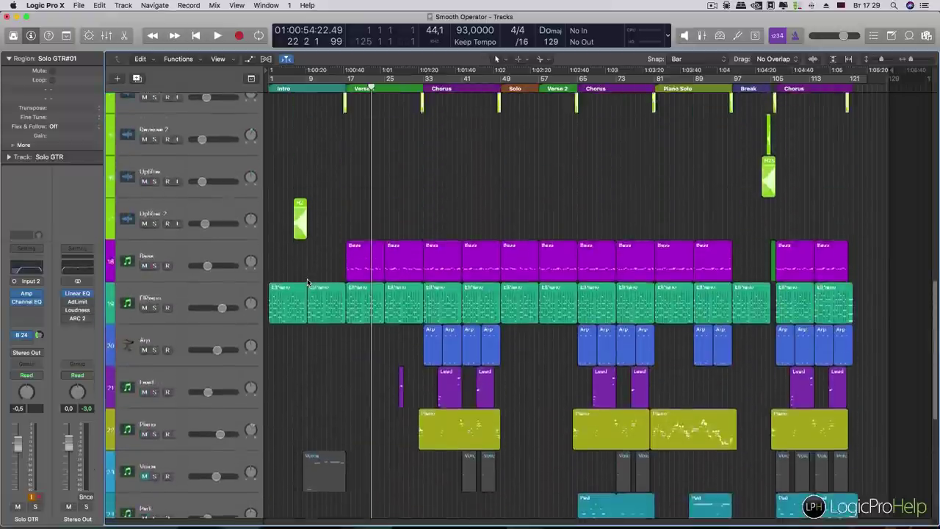
scroll(307, 283, up, 13)
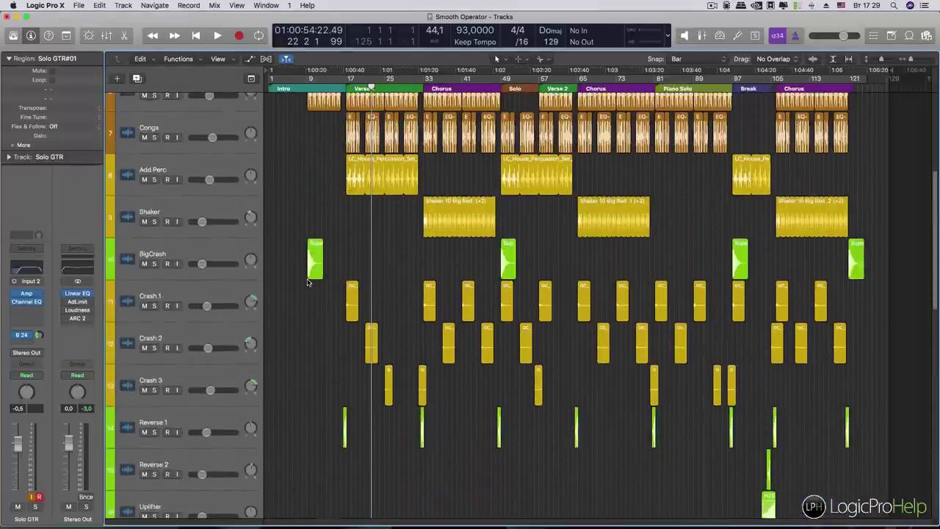
scroll(307, 283, down, 15)
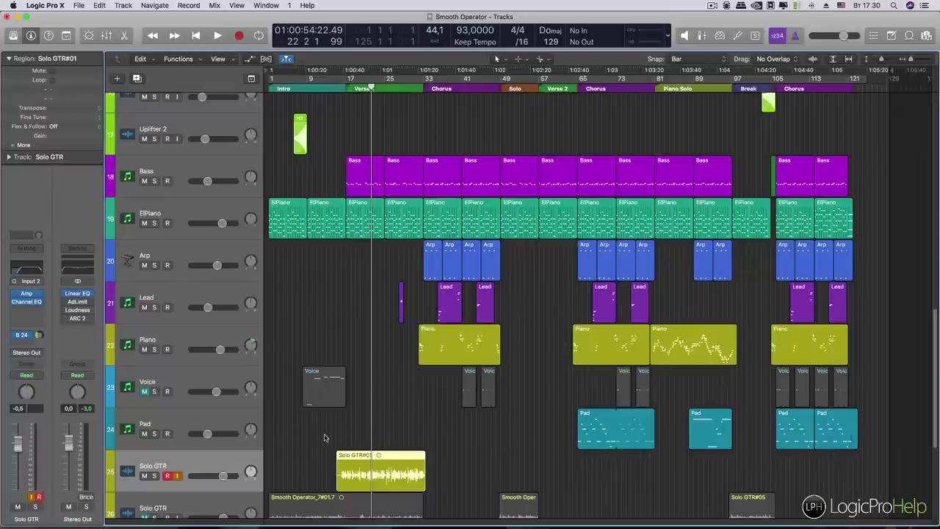
scroll(324, 438, up, 15)
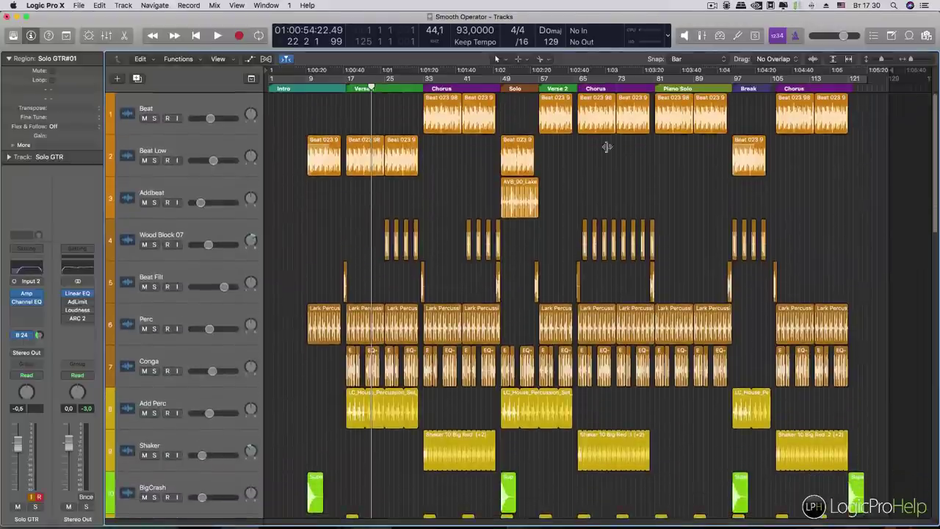
scroll(465, 297, down, 8)
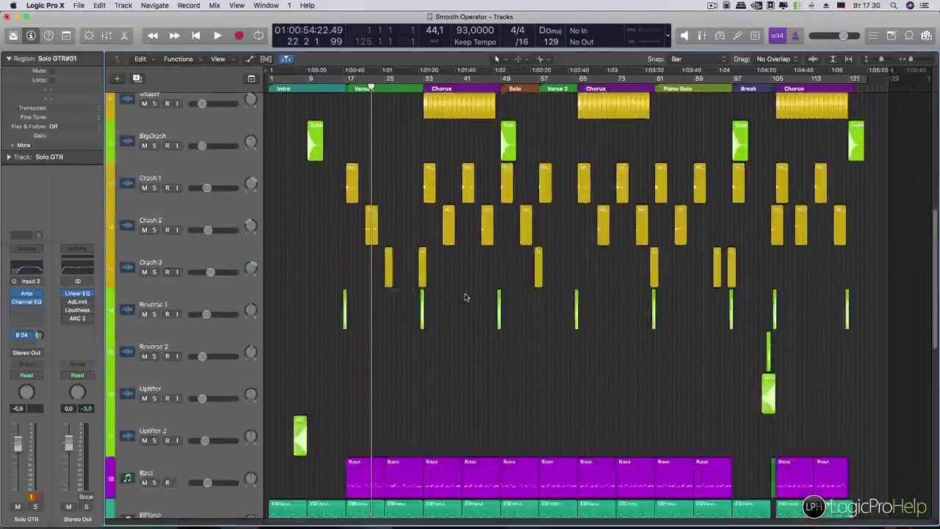
scroll(465, 297, down, 8)
click(198, 301)
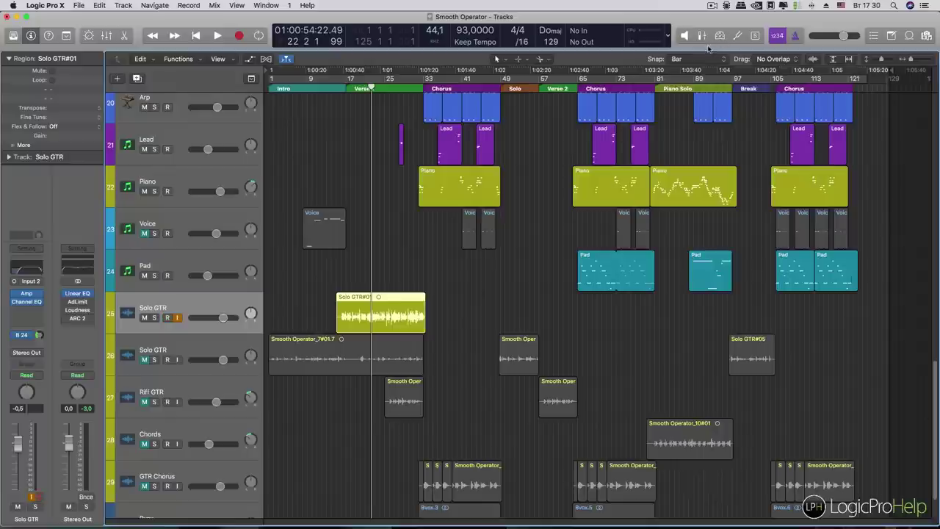
scroll(707, 59, down, 1)
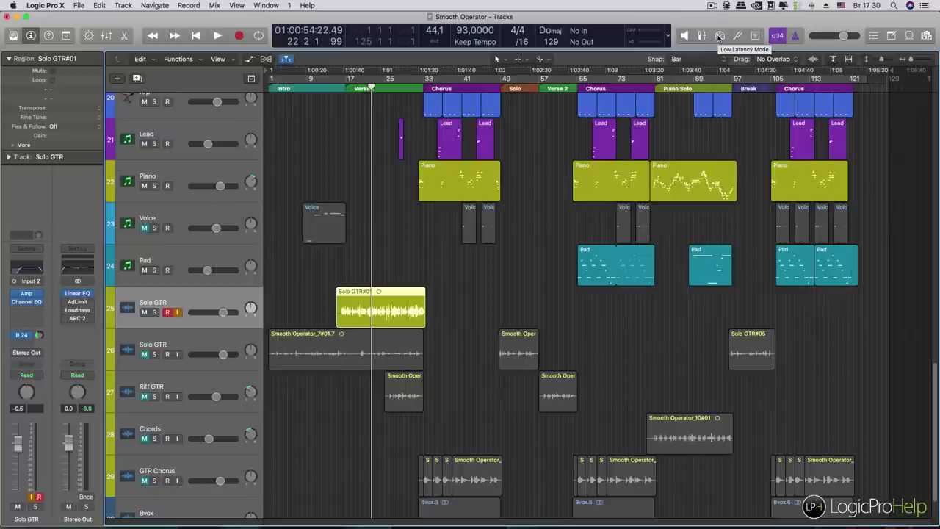
Step: Check the I/O Buffer Size in the audio device preferences while looking through the project's tracks, and close the preferences
click(62, 6)
mouse_move(66, 33)
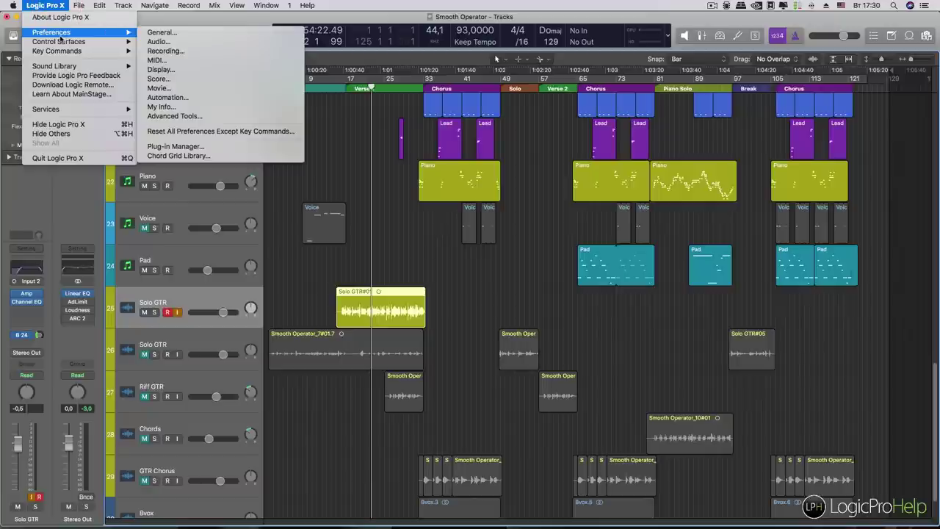
click(163, 42)
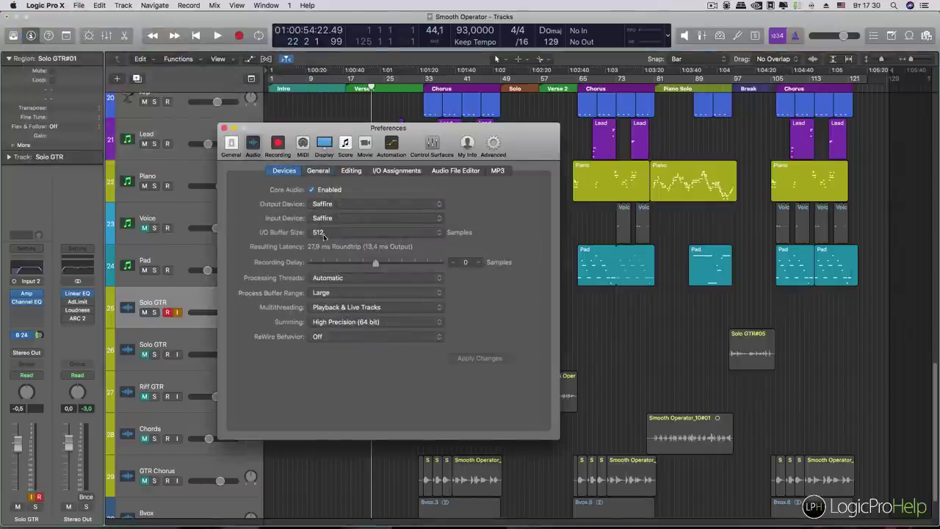
drag(304, 132, 420, 156)
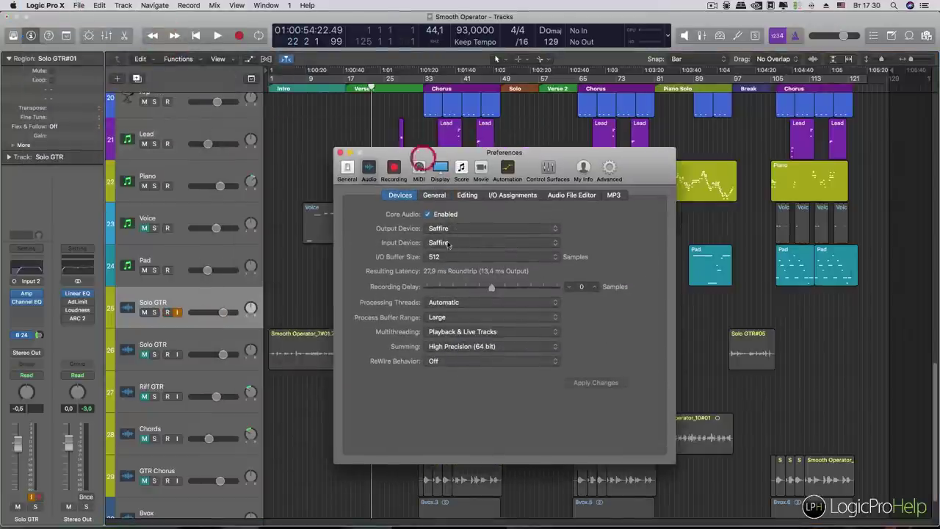
scroll(225, 219, up, 20)
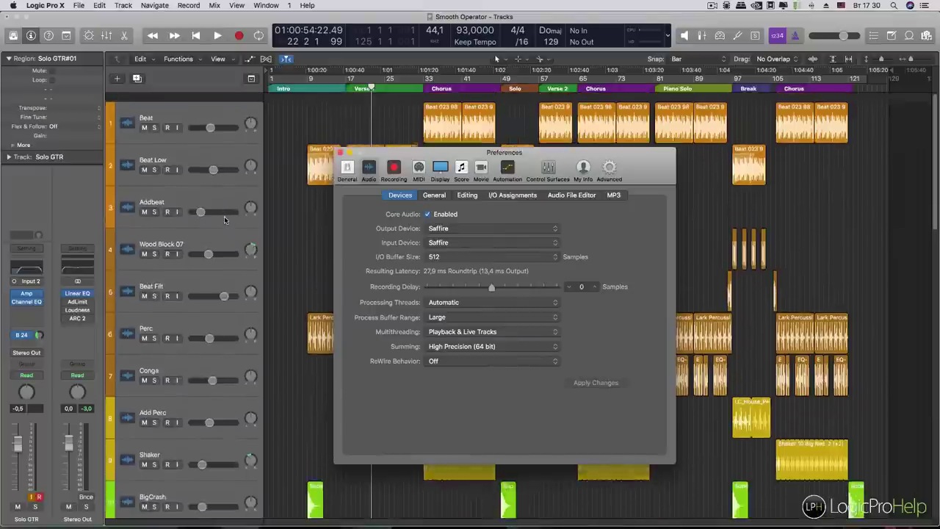
scroll(226, 219, down, 14)
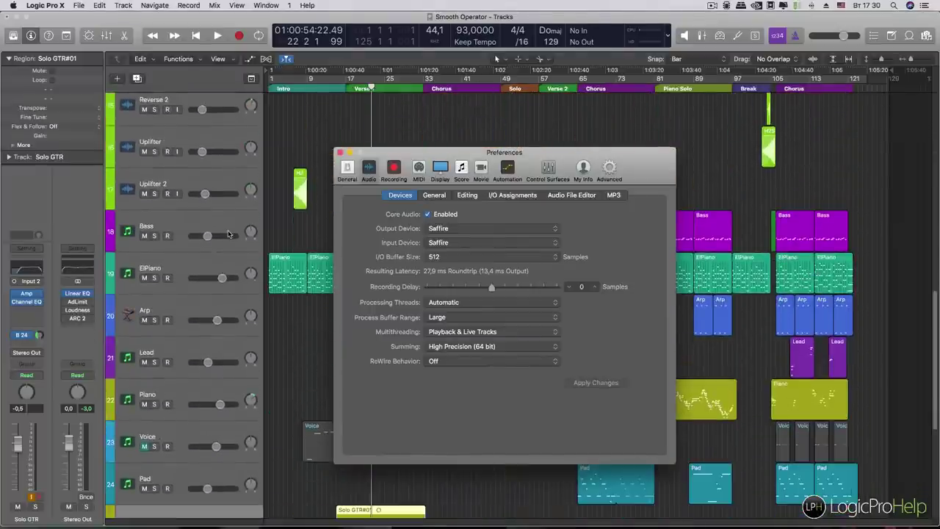
scroll(229, 234, down, 5)
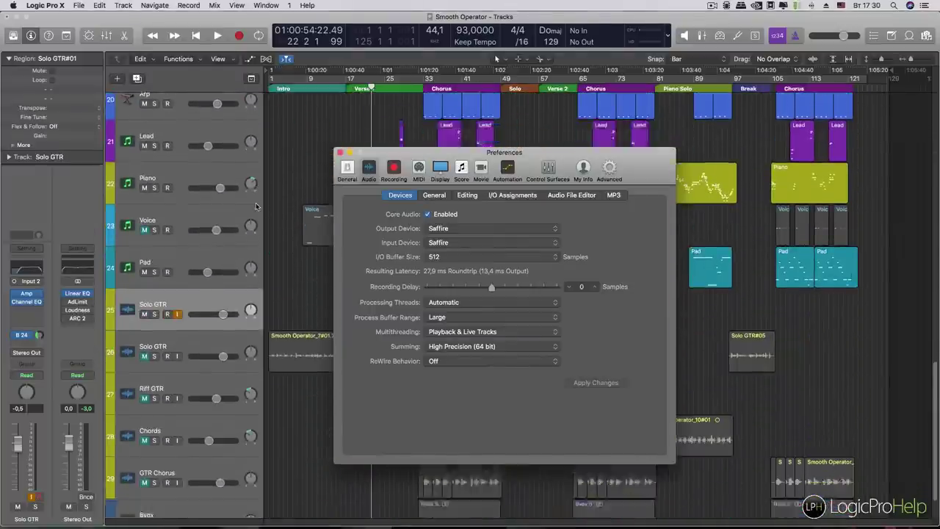
scroll(256, 207, down, 1)
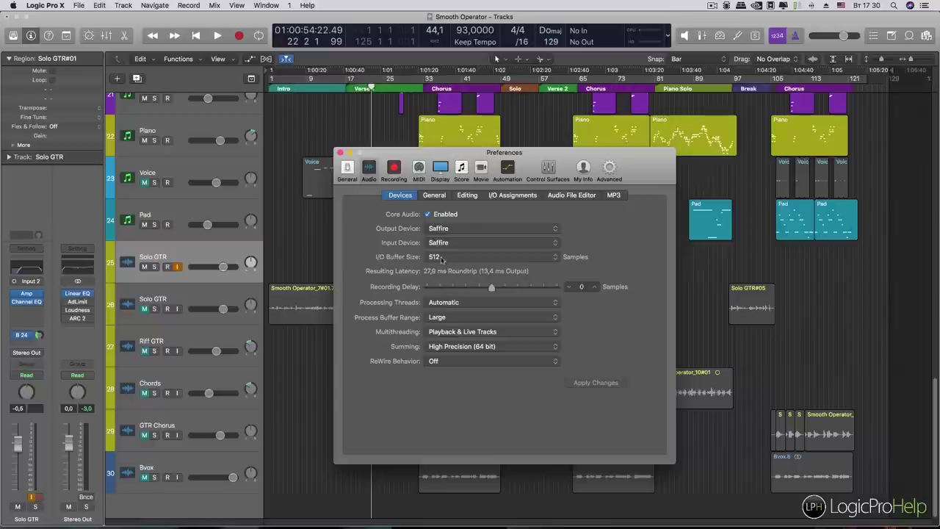
click(434, 258)
click(434, 258)
click(340, 153)
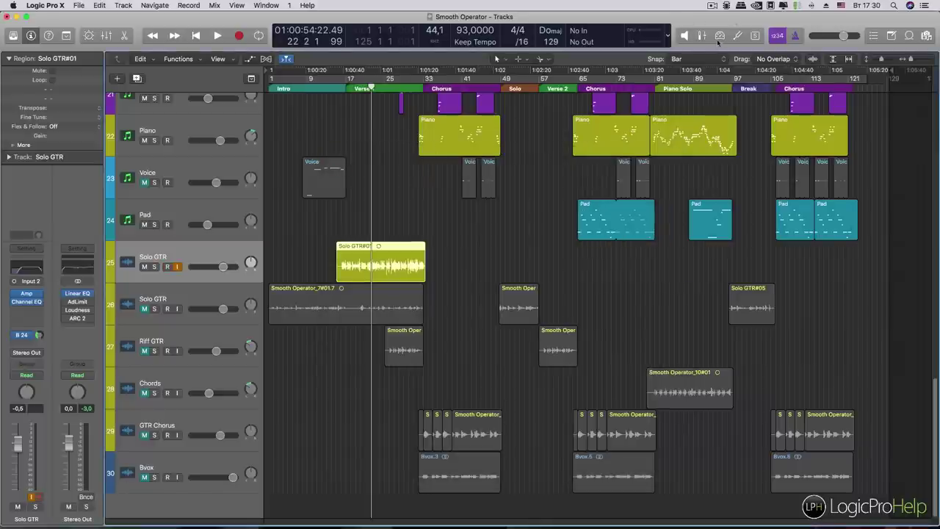
drag(318, 269, 432, 282)
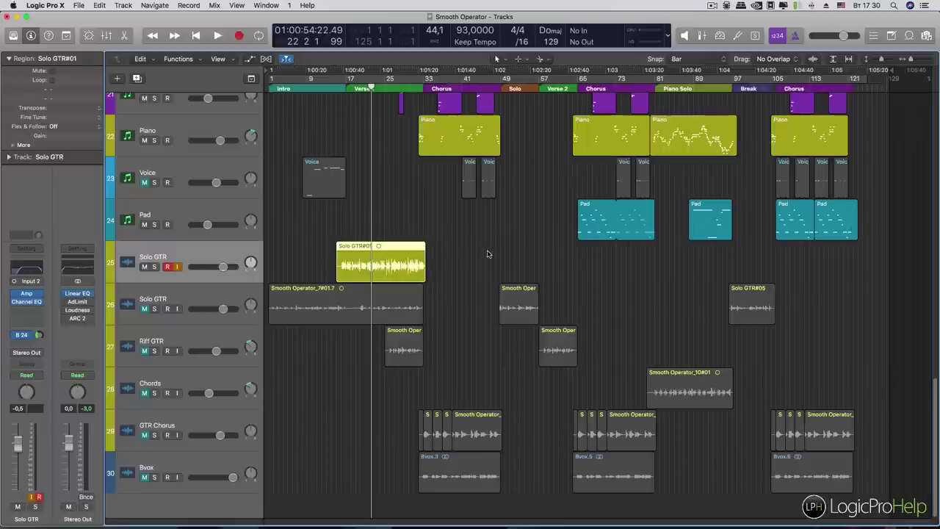